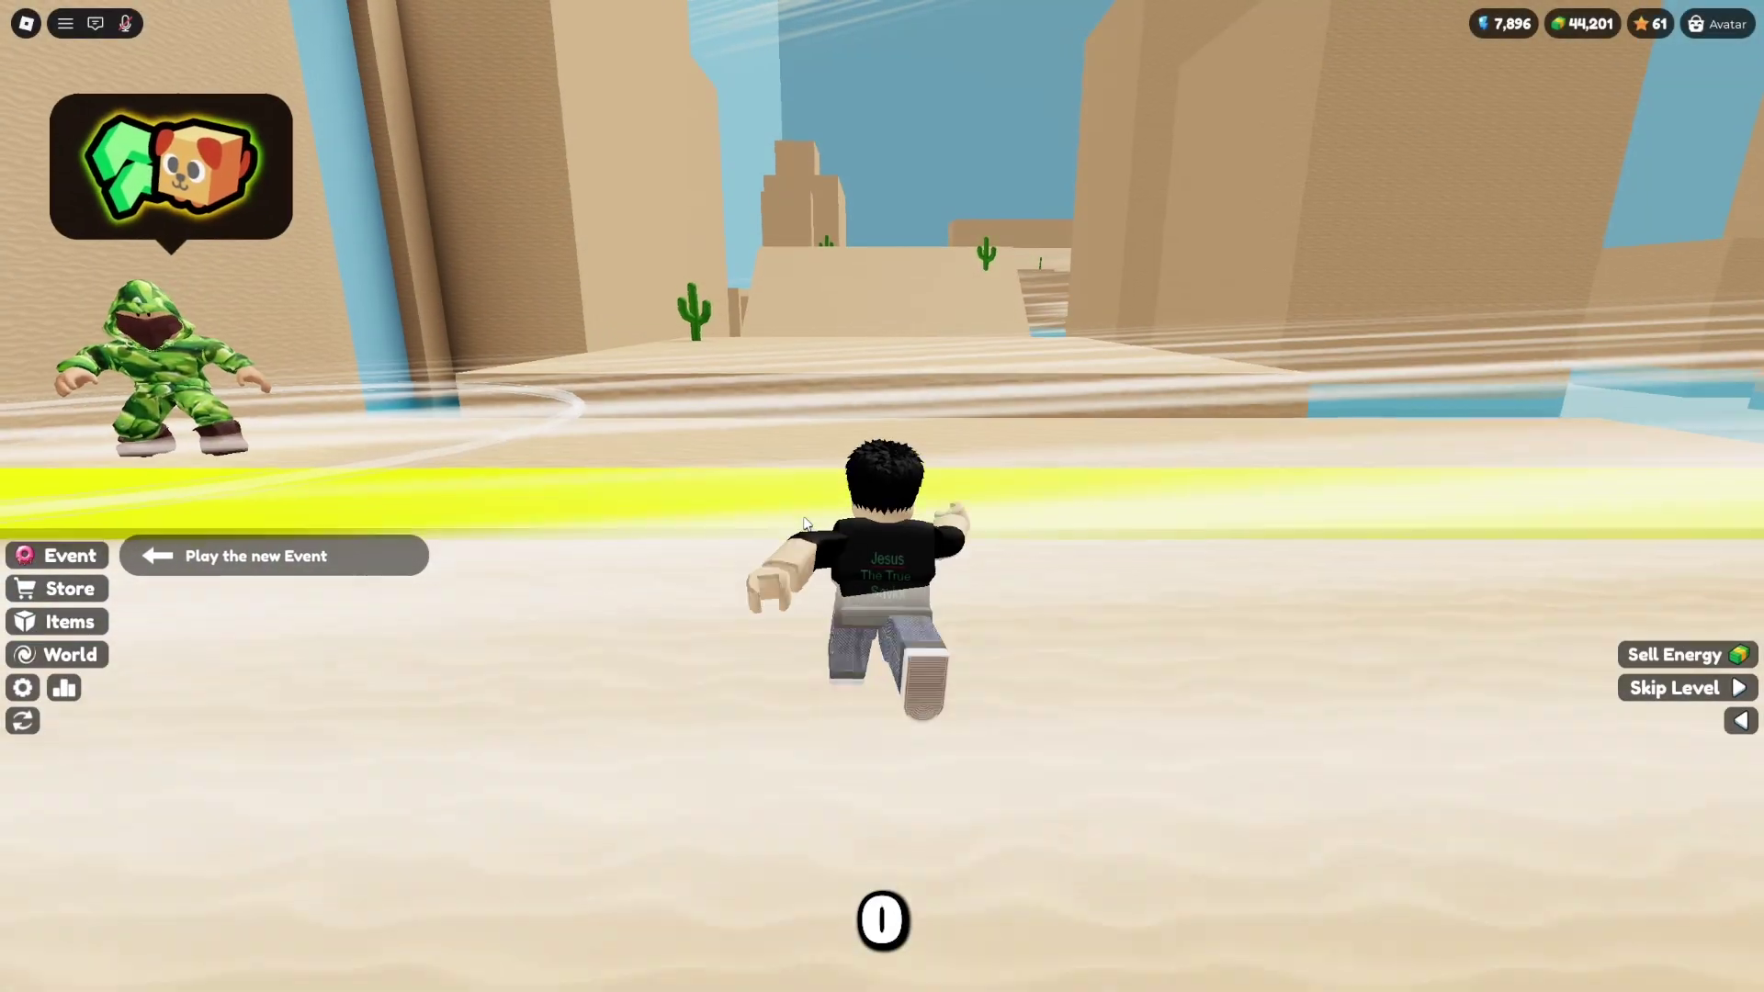
key("w")
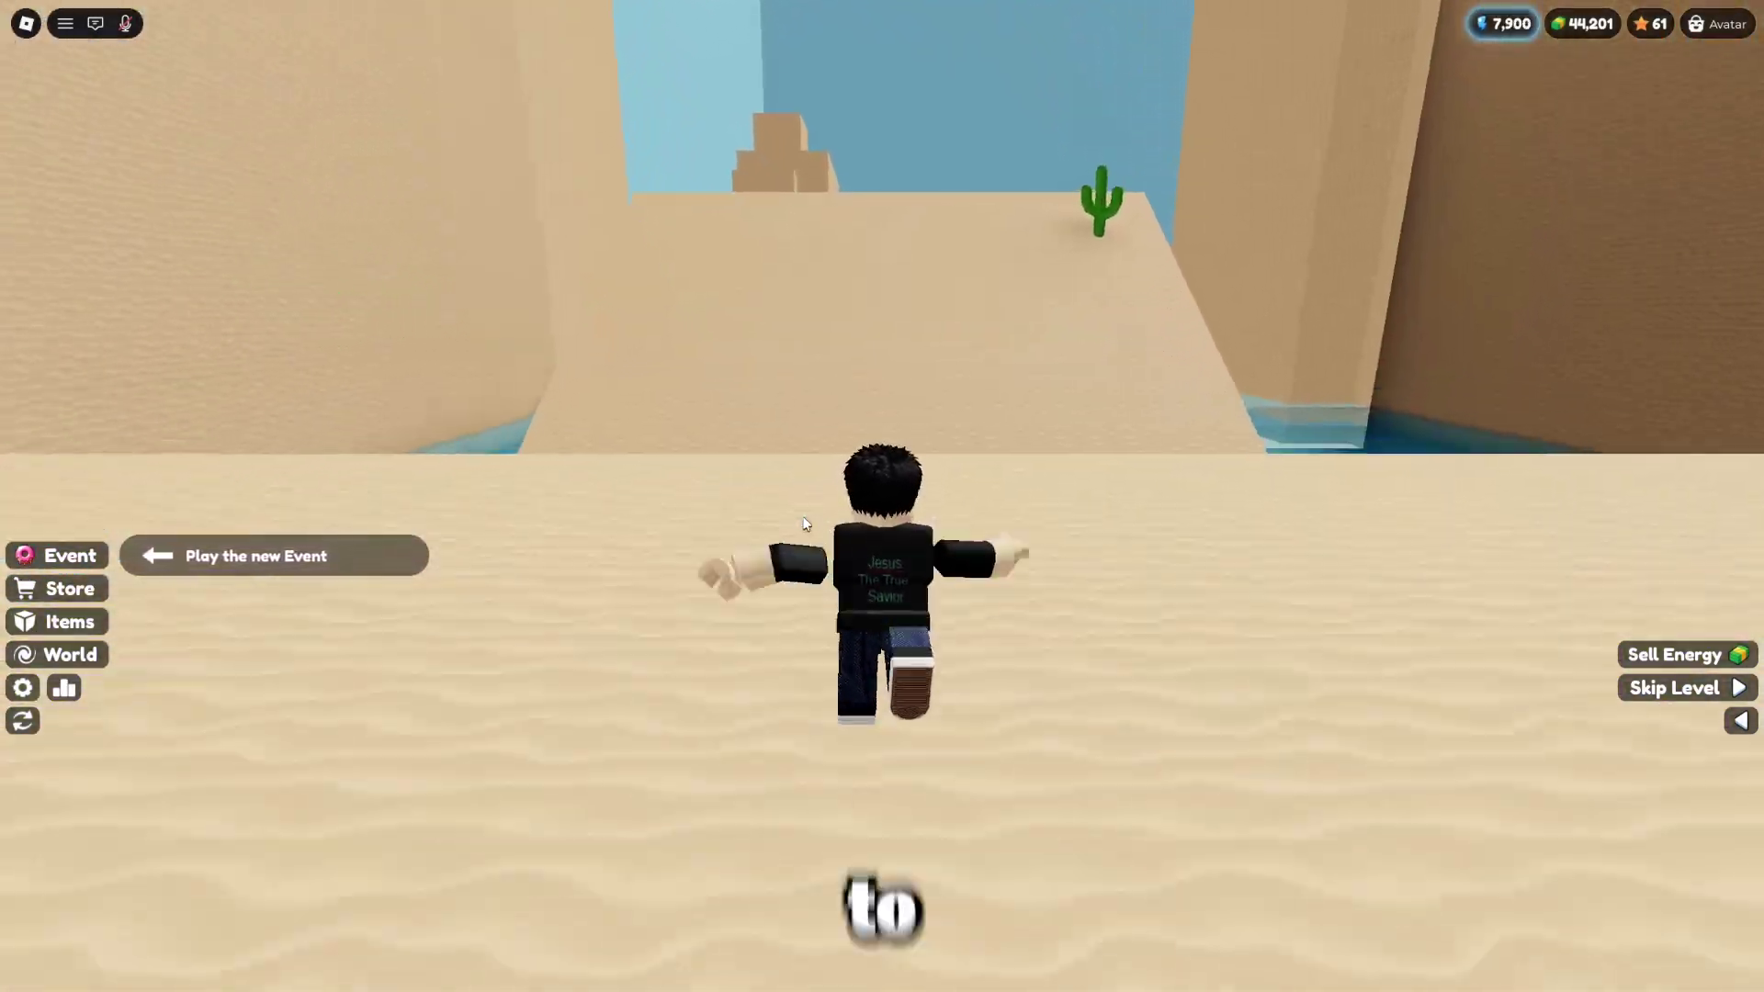
key("w")
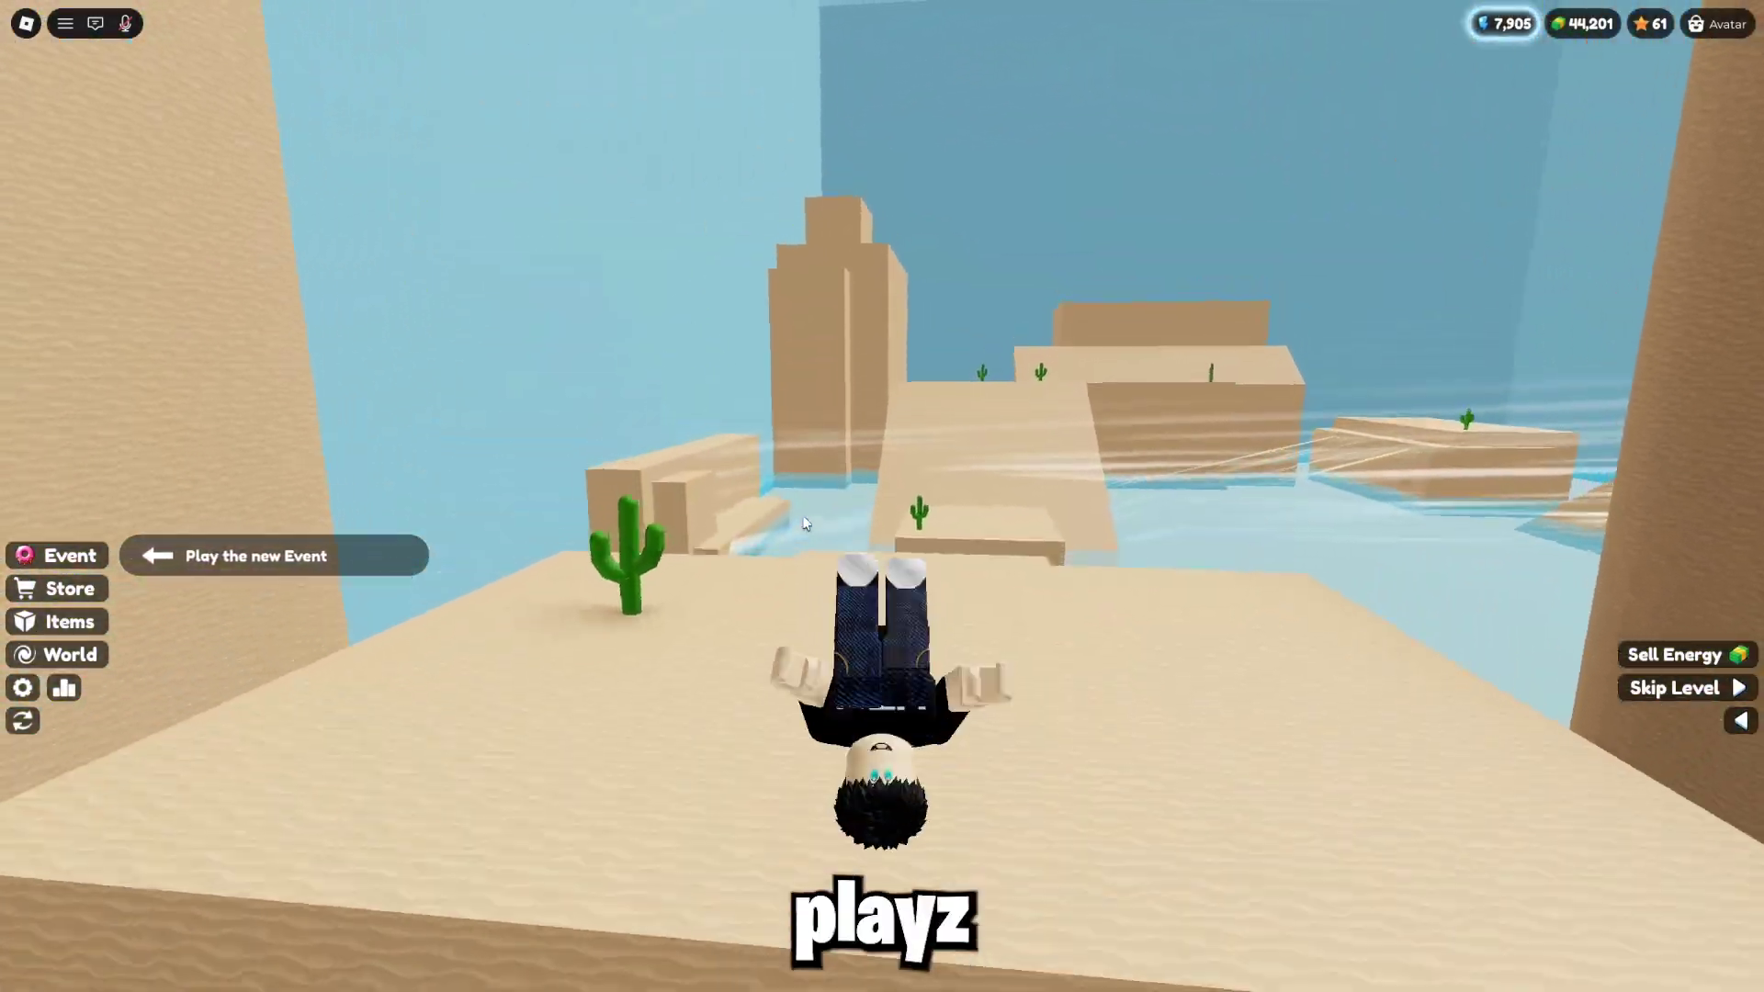
key("w")
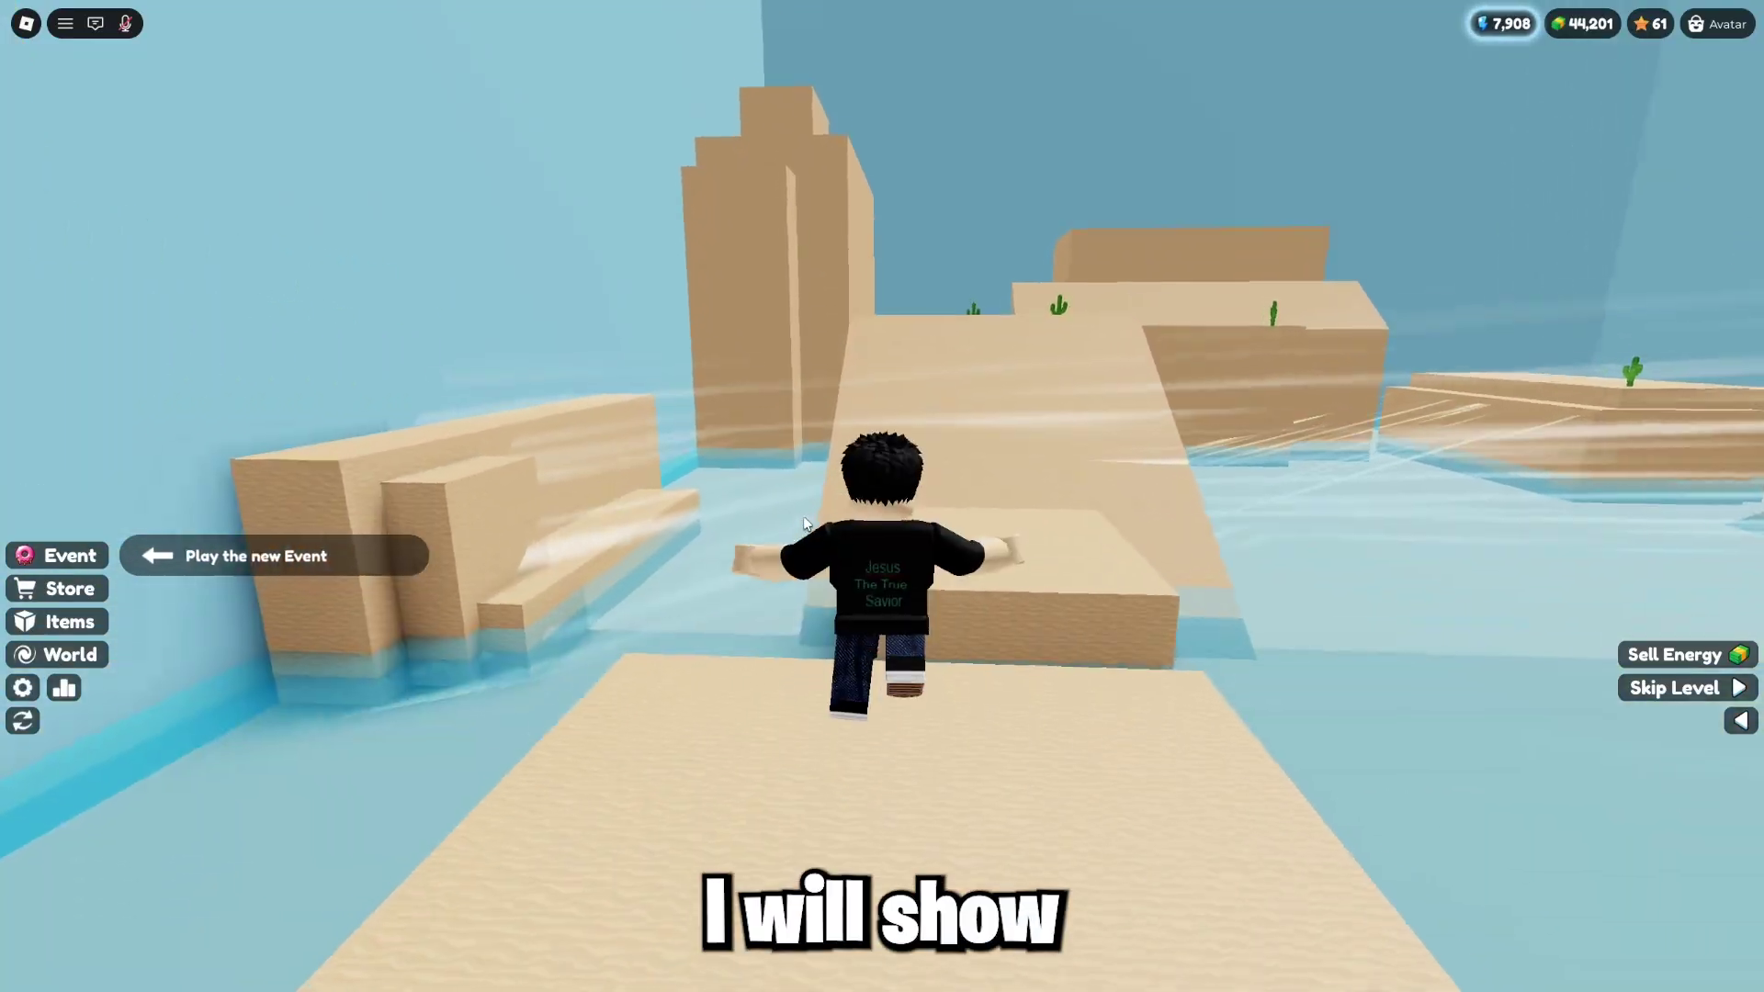
key("w")
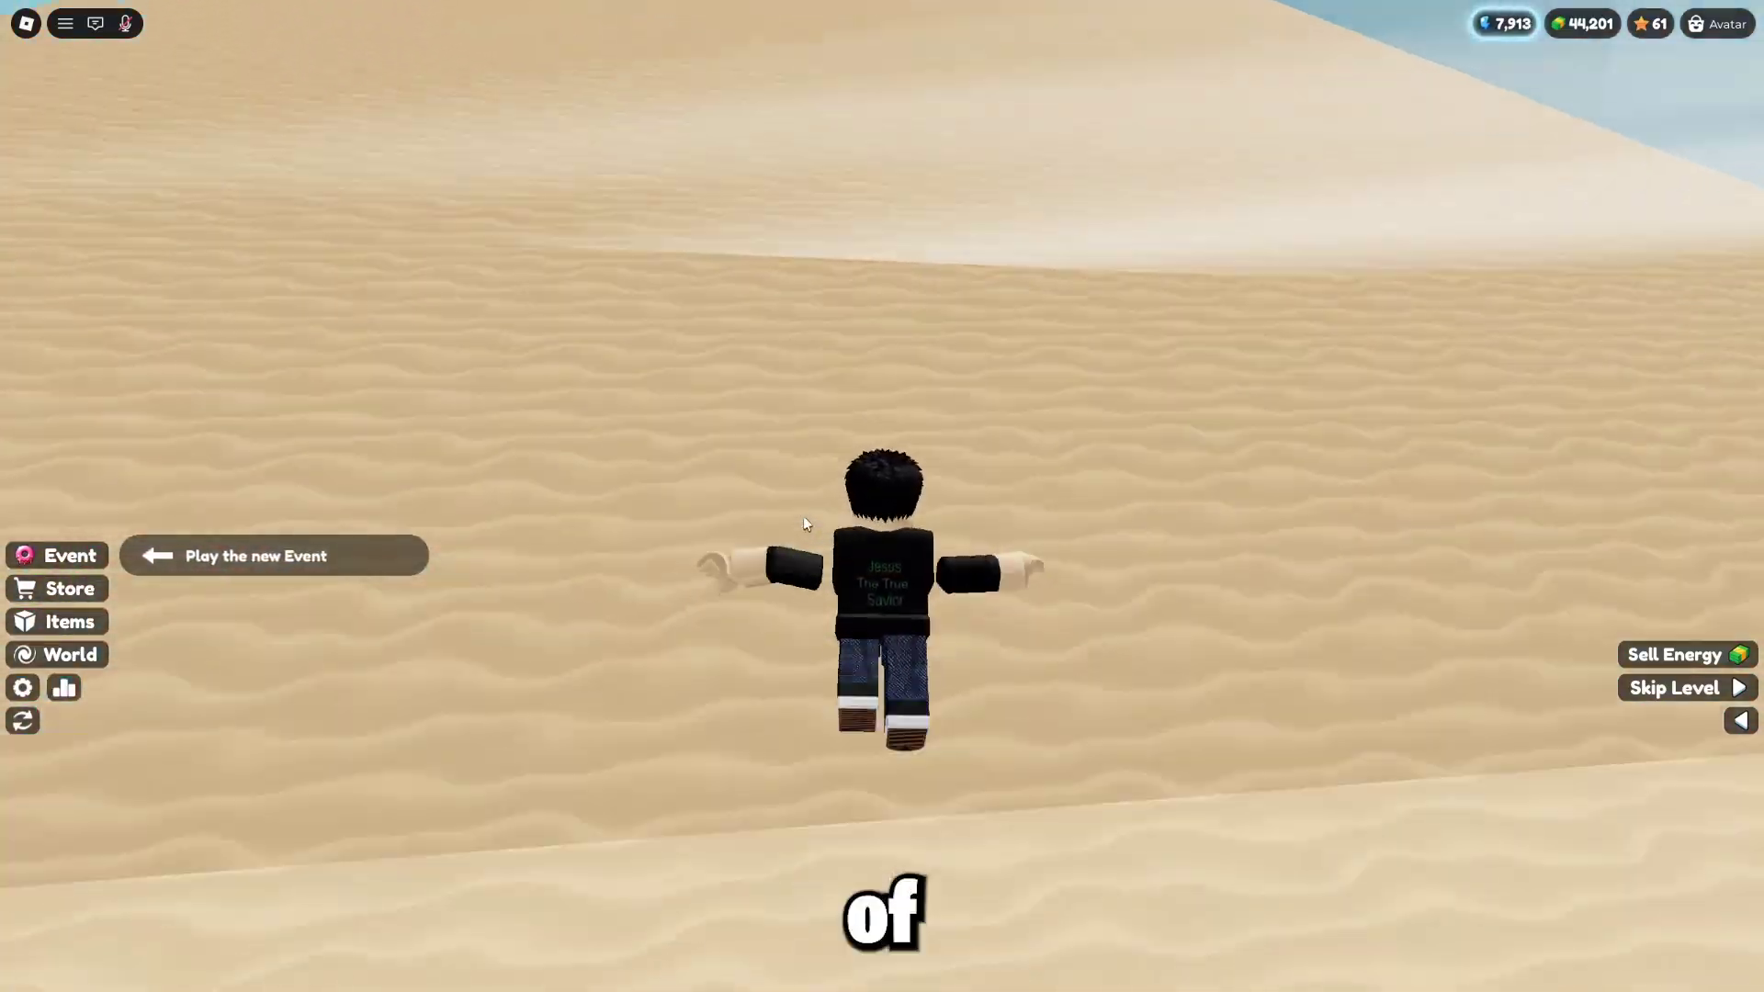
key("w")
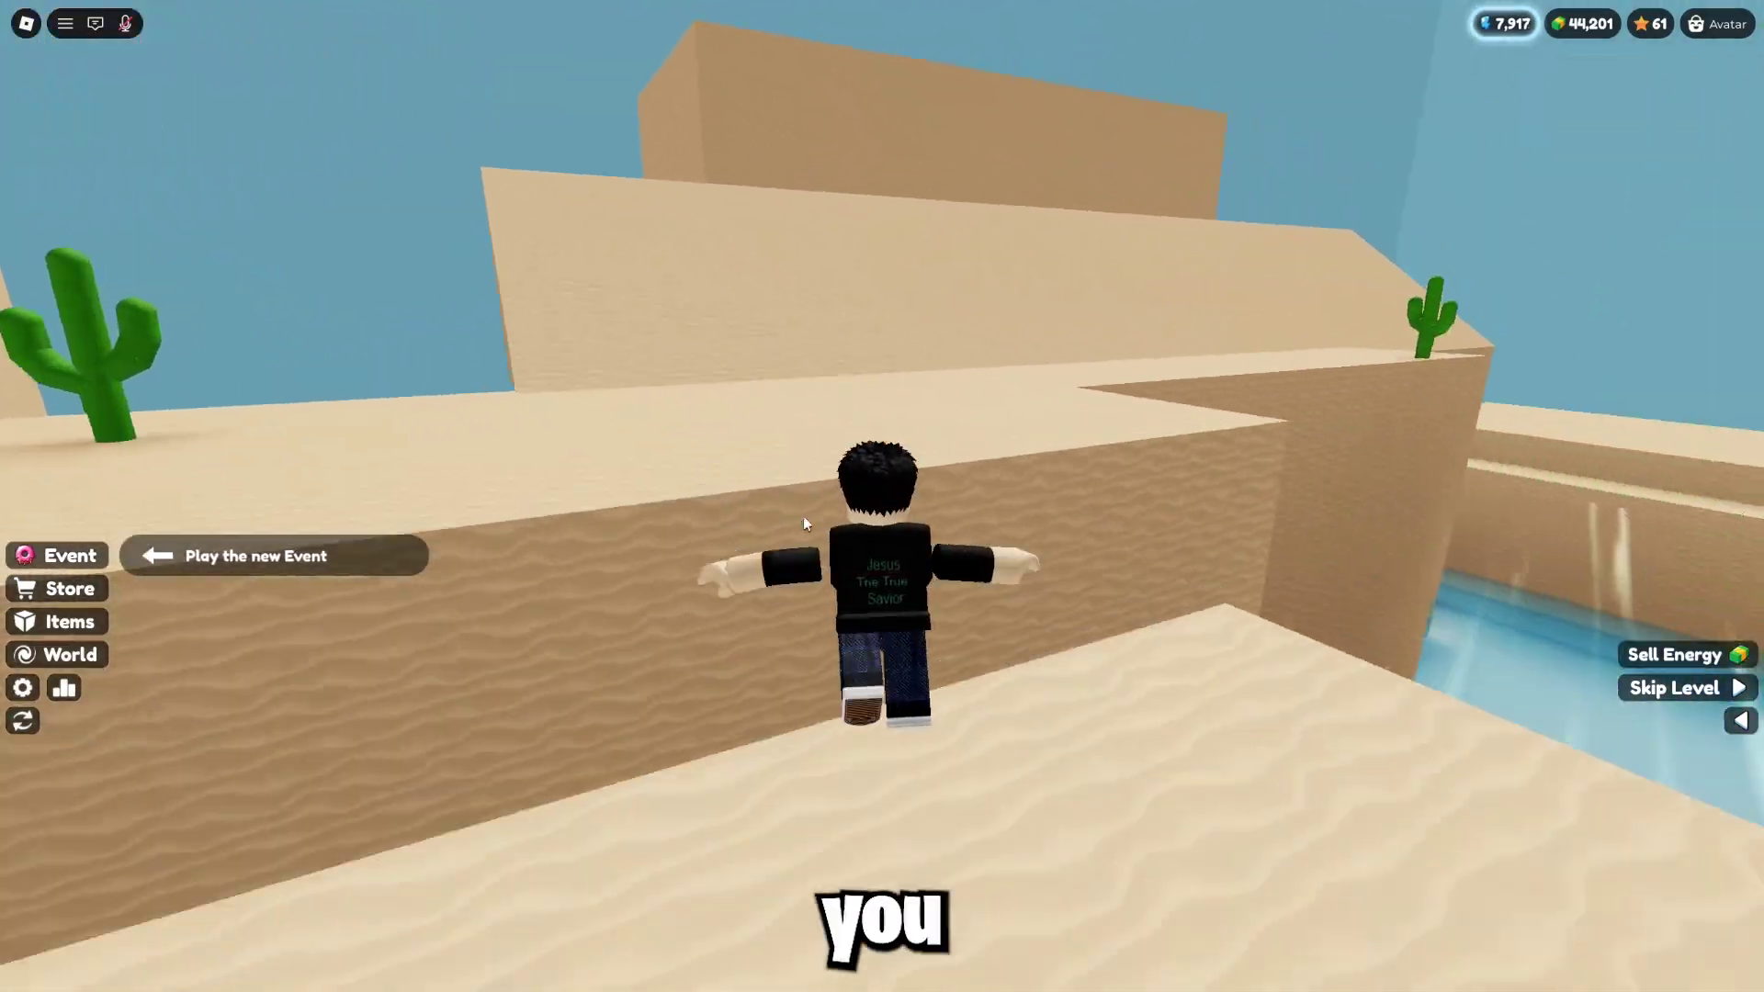
key("w")
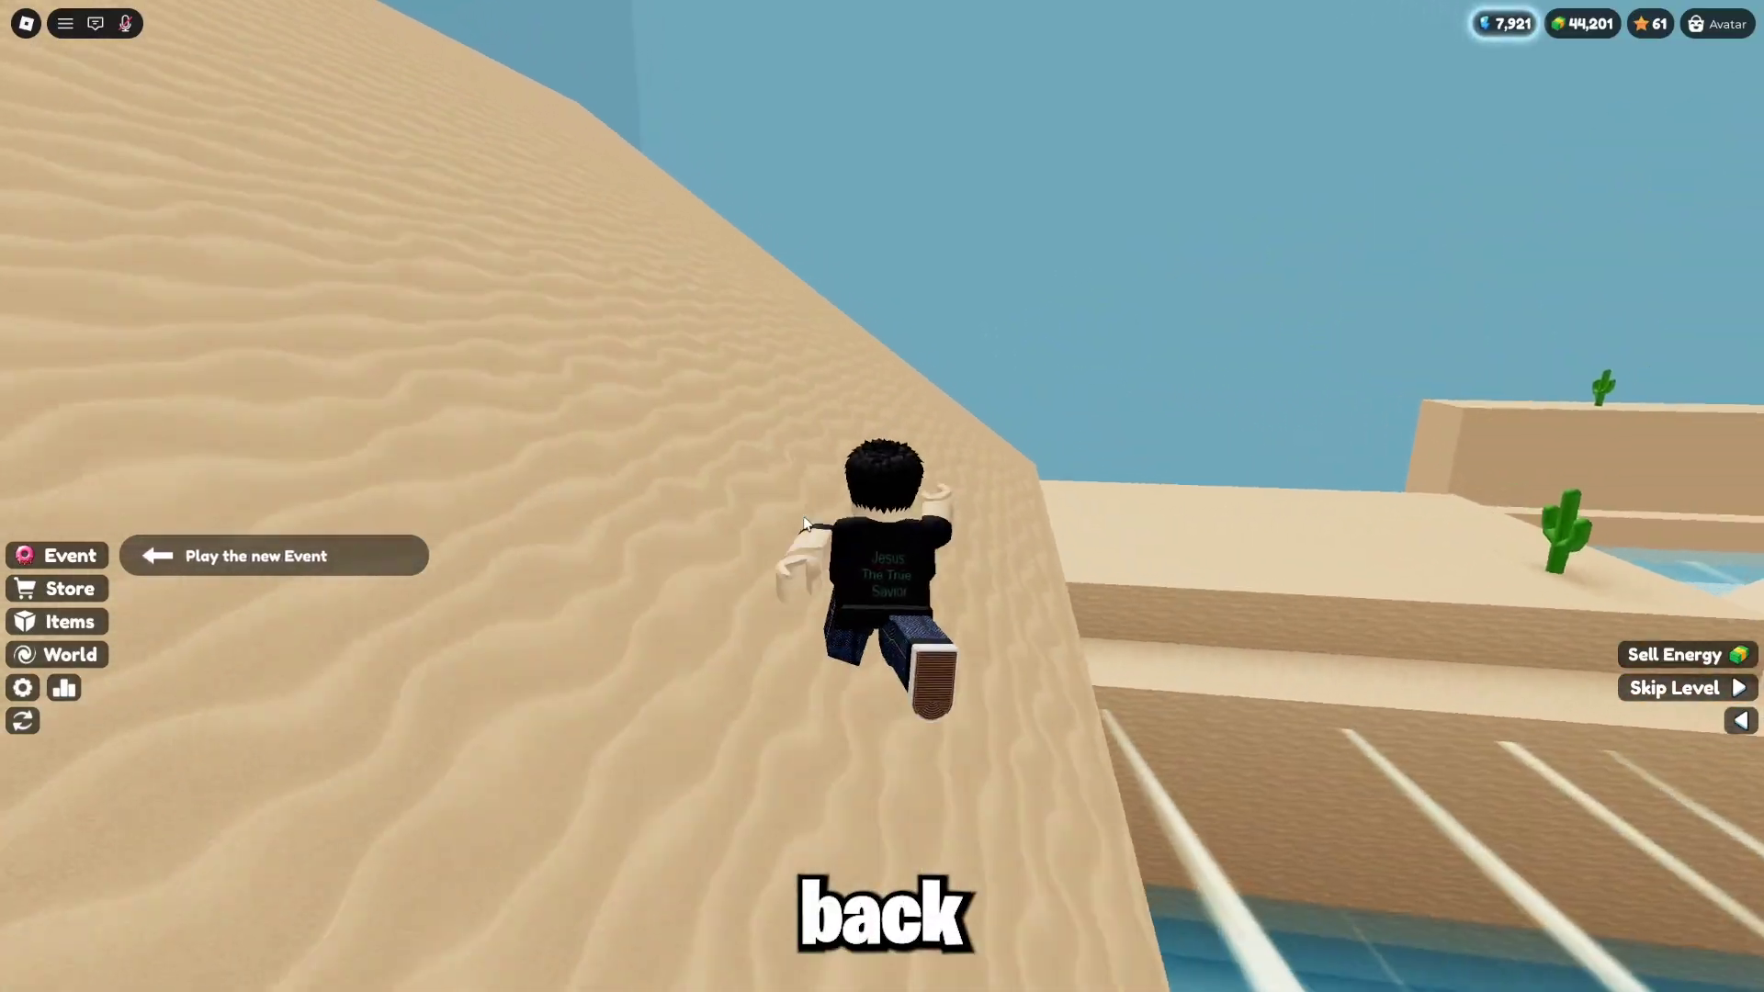
key("w")
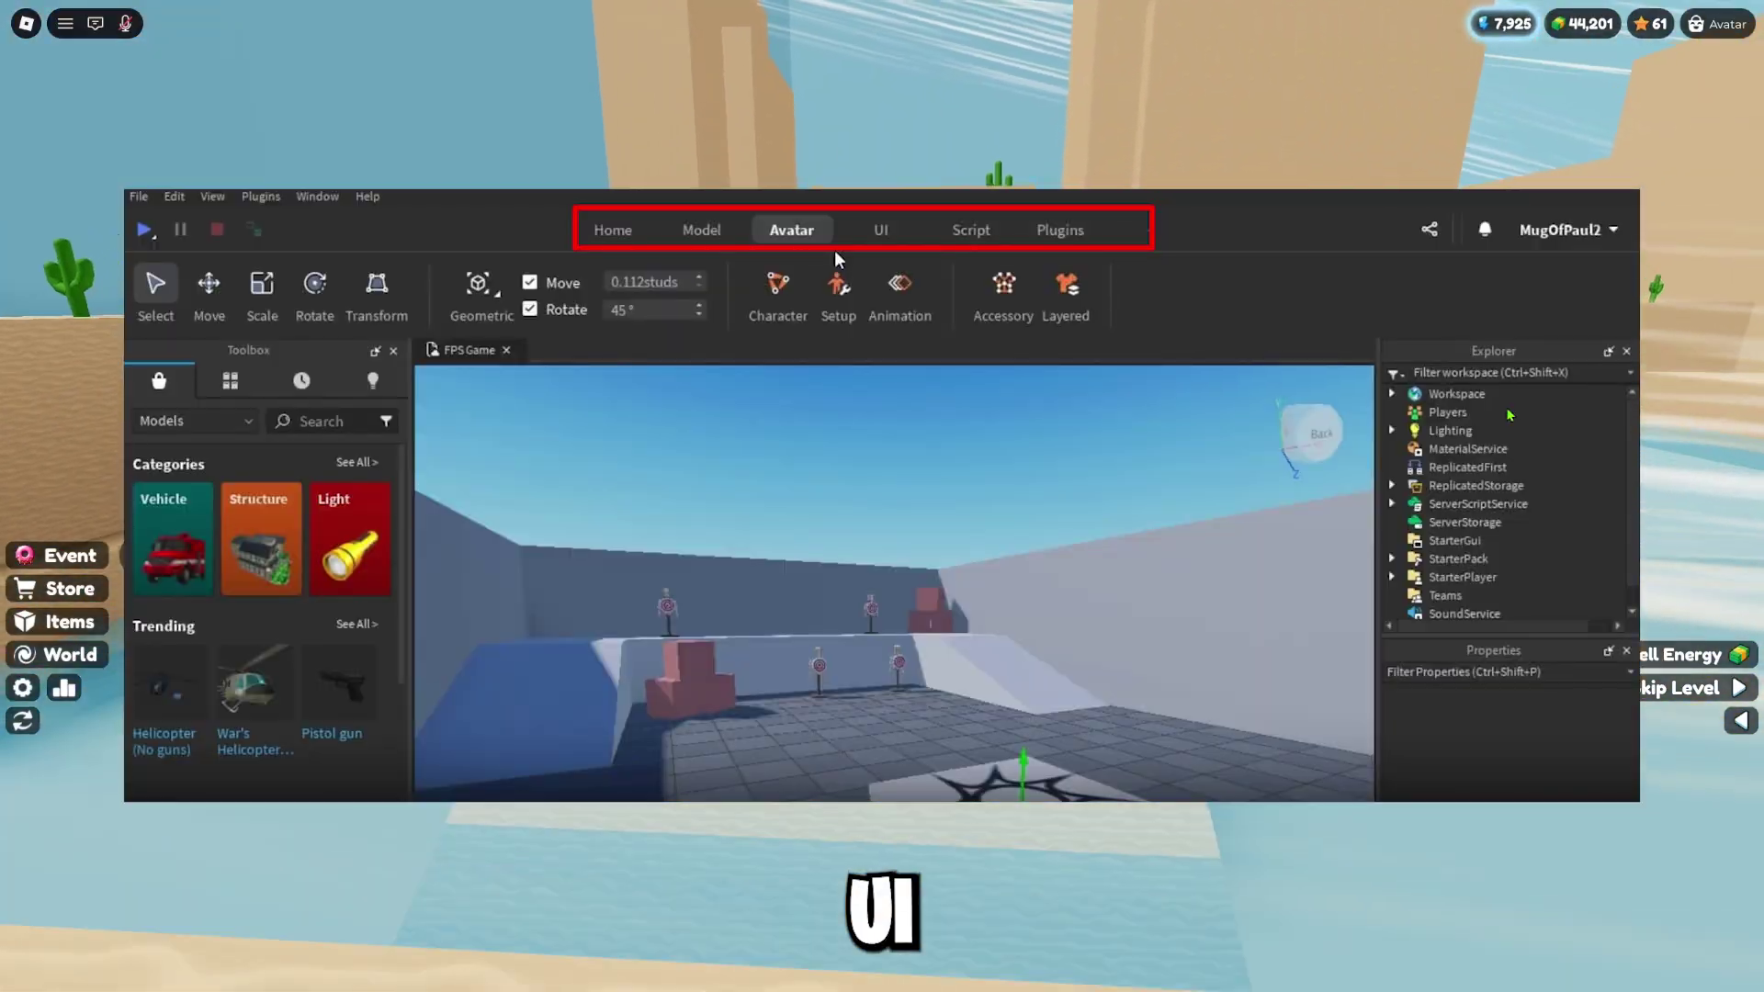
key("w")
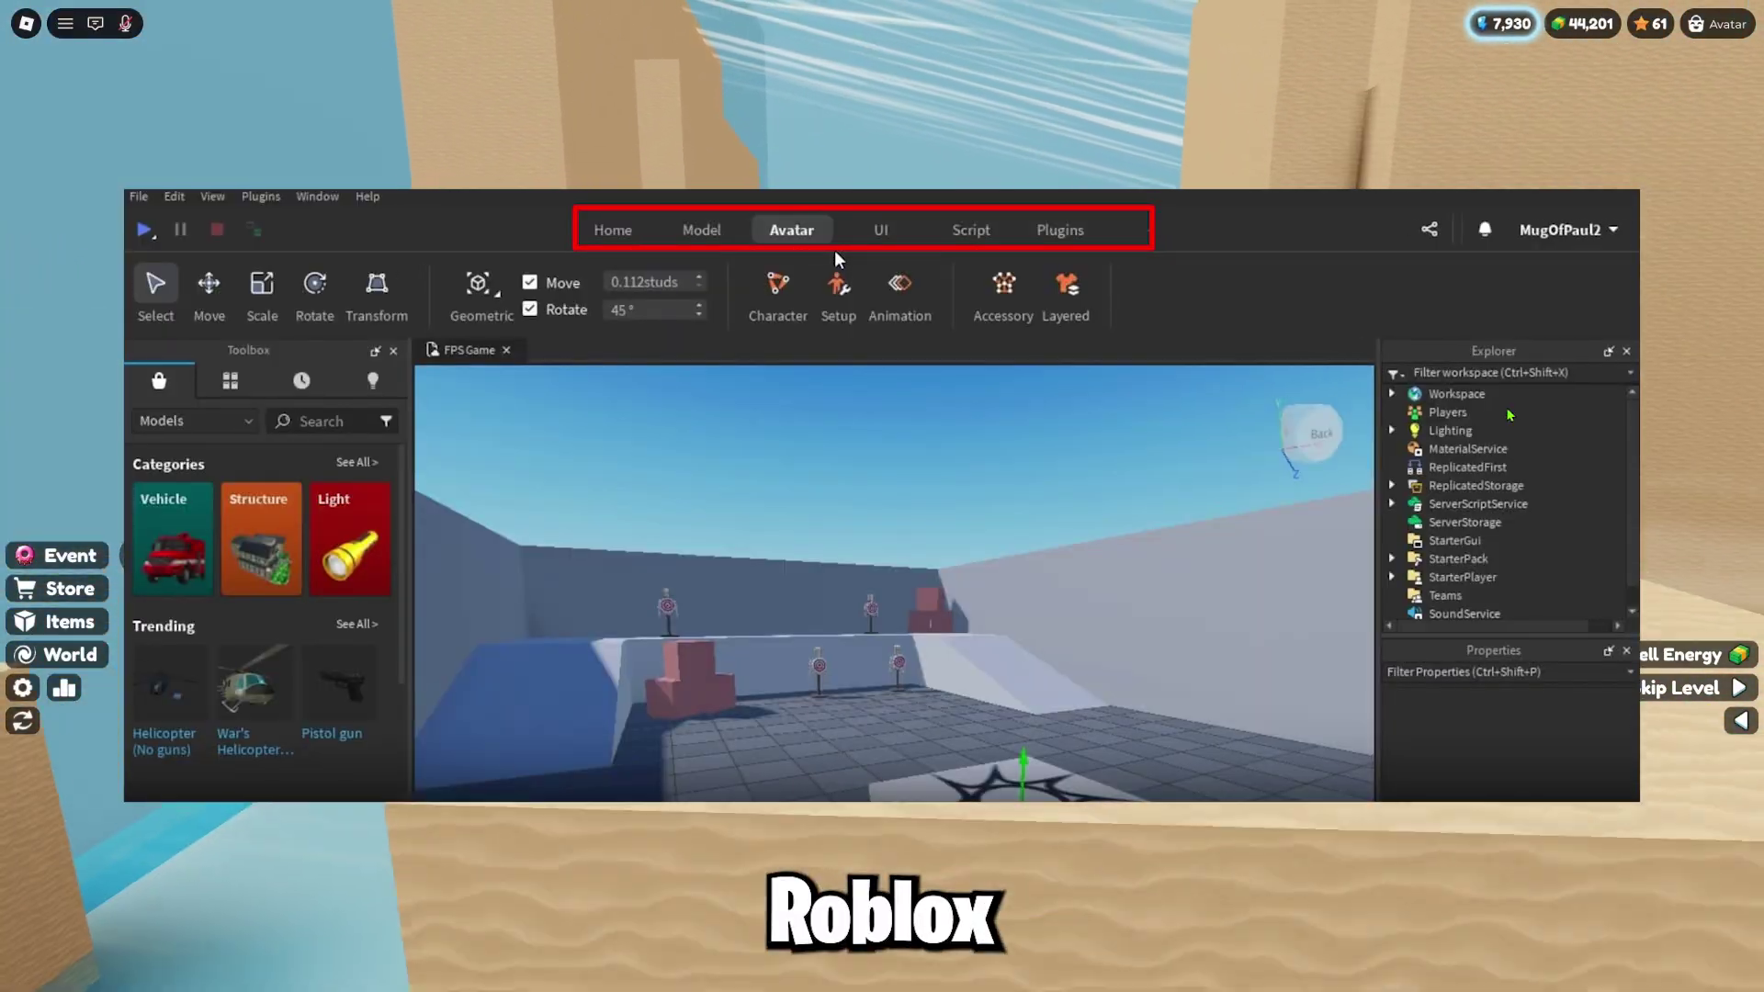
key("w")
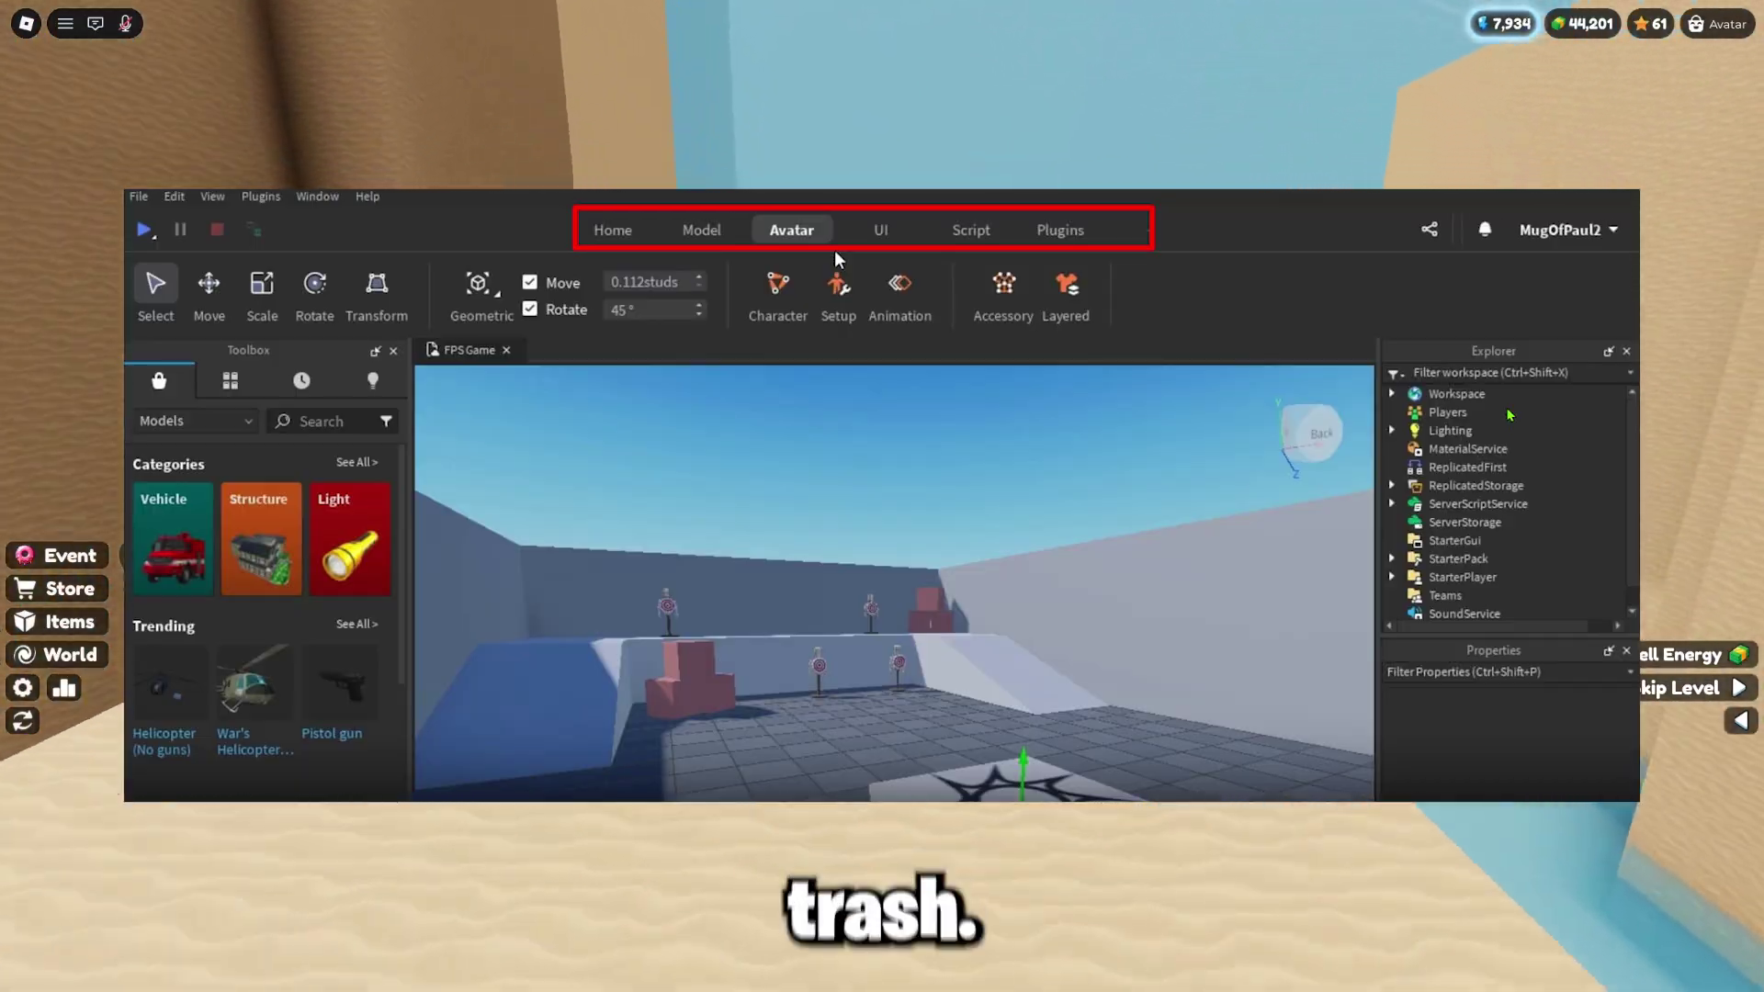
key("w")
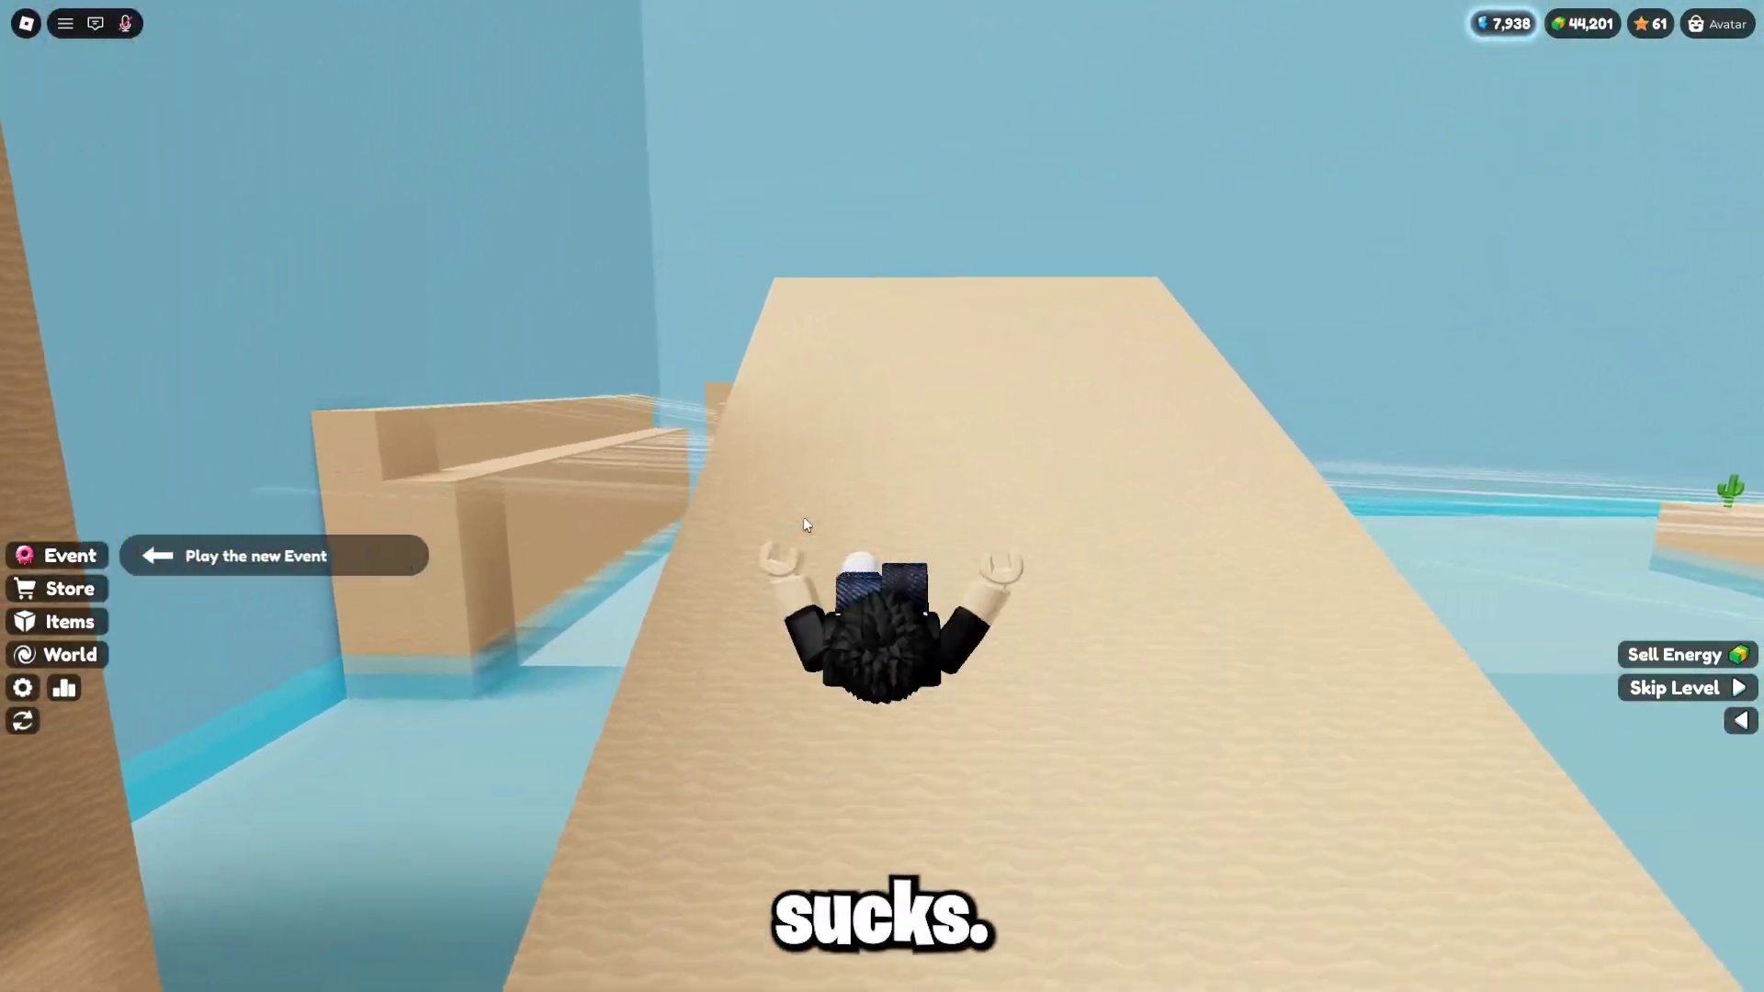
key("w")
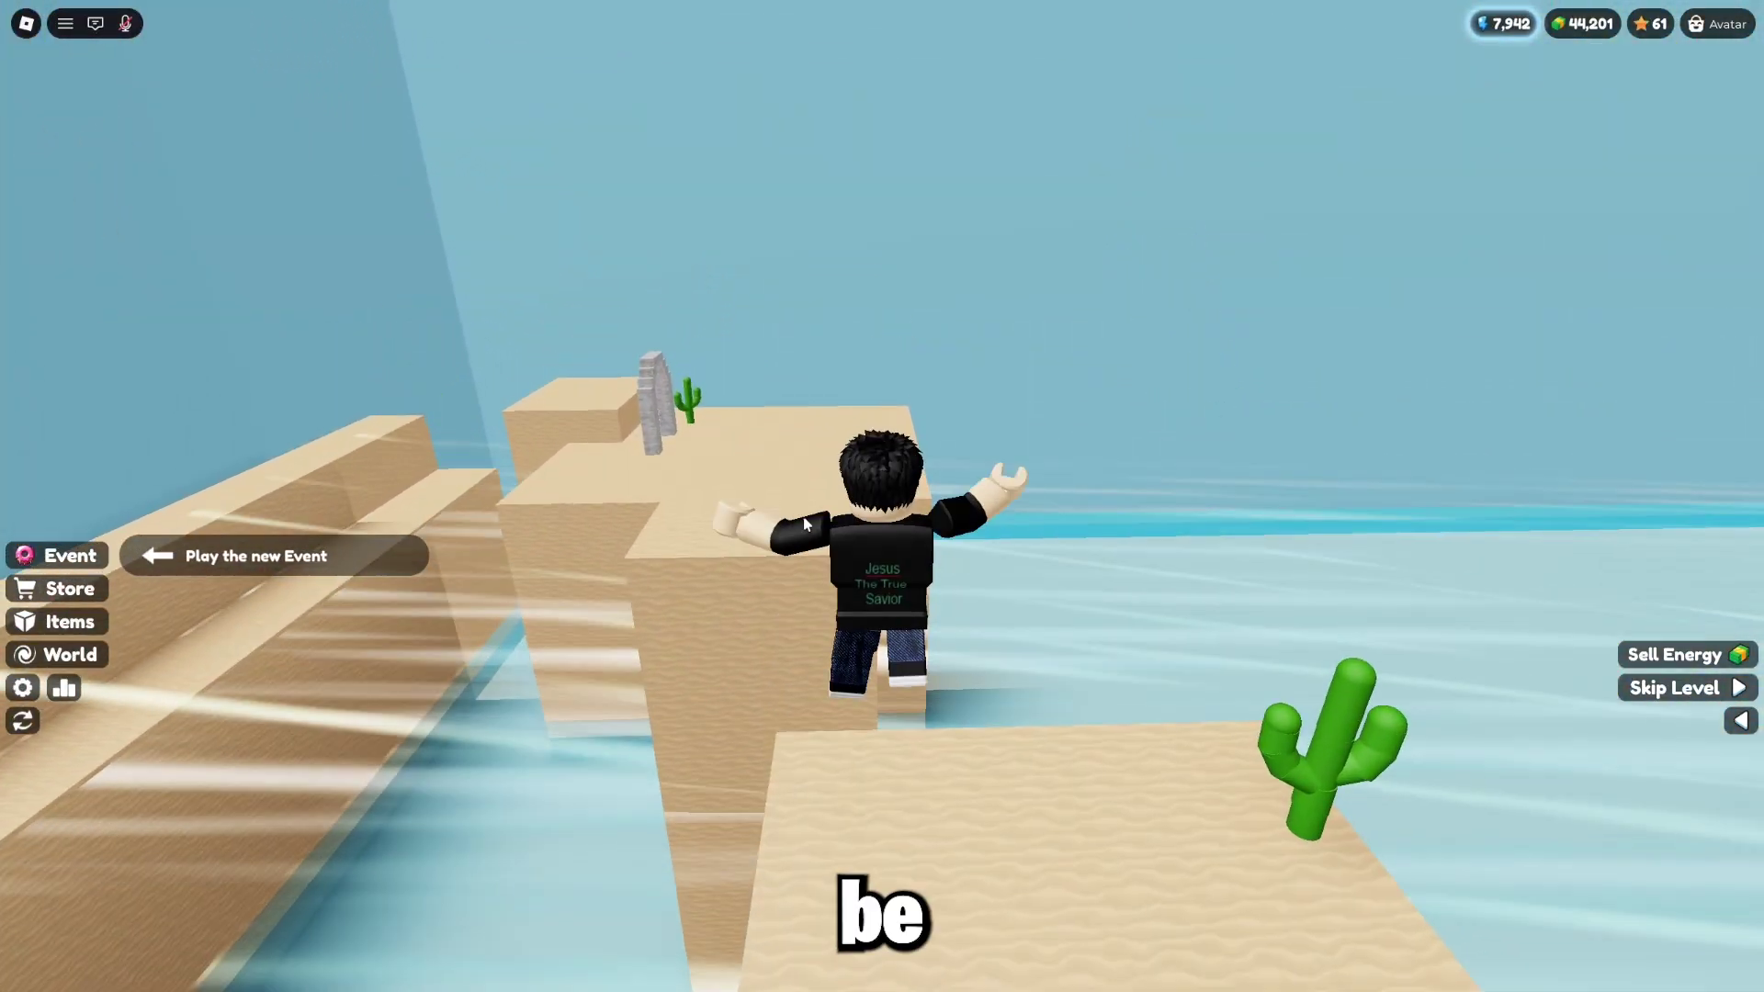
key("w")
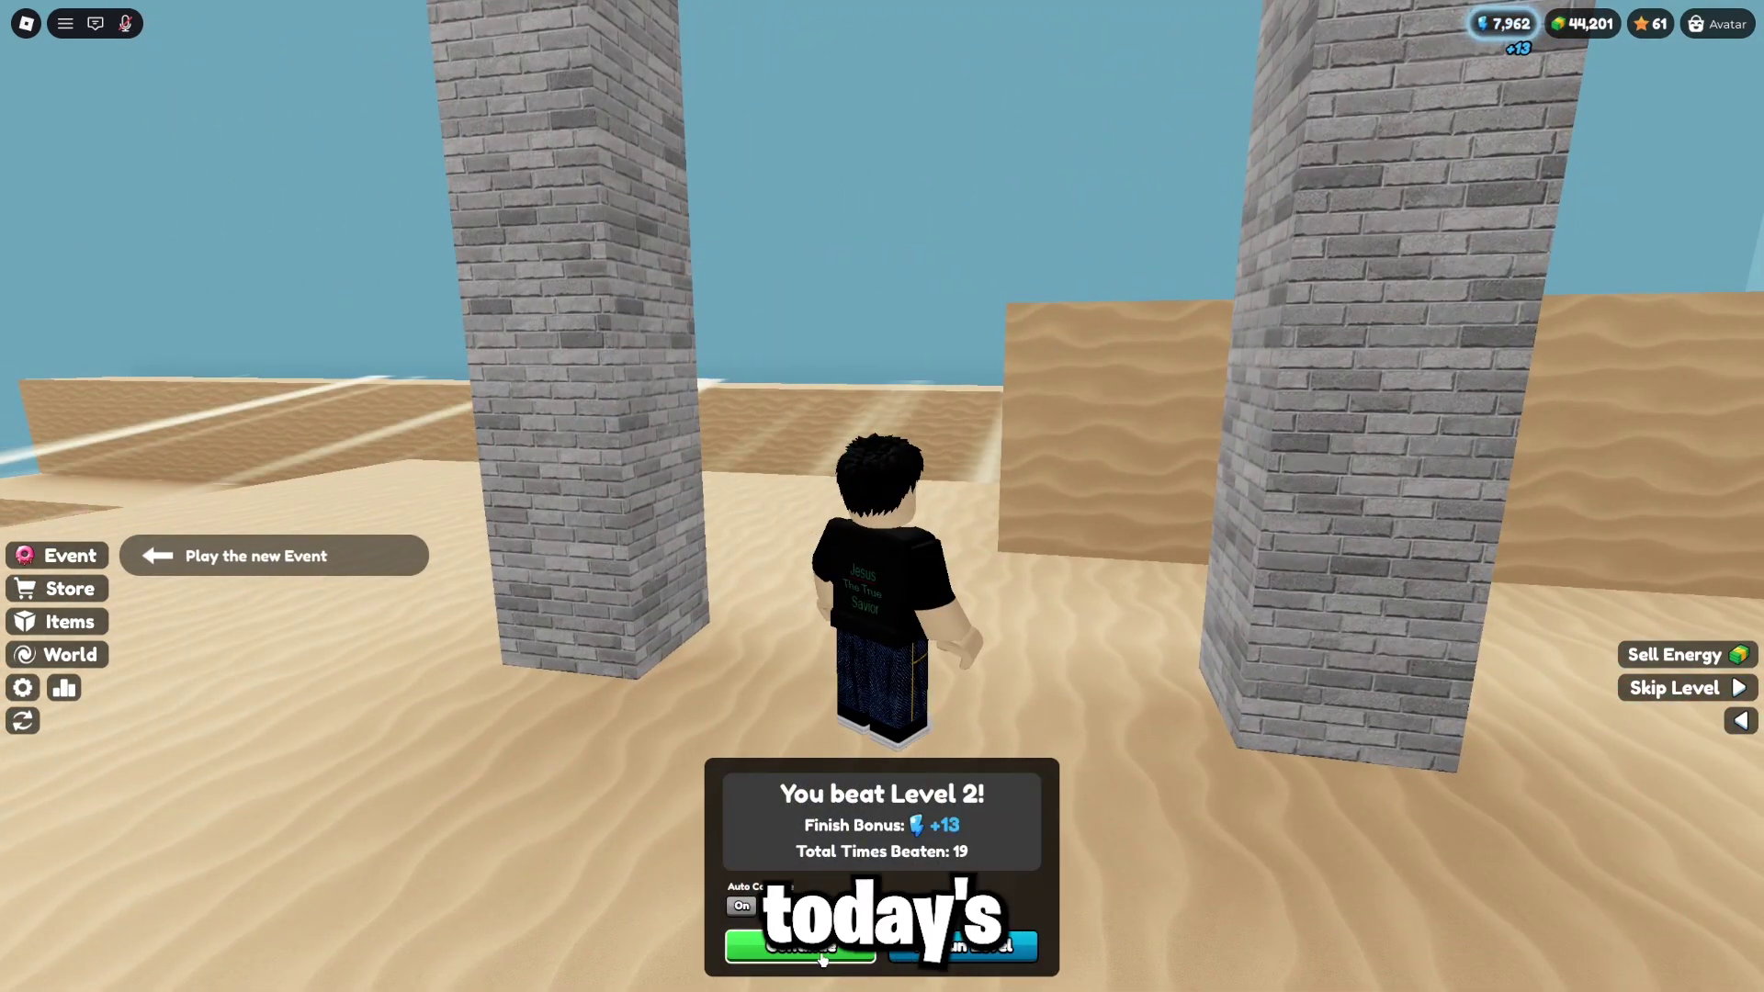
key("w")
key("w")
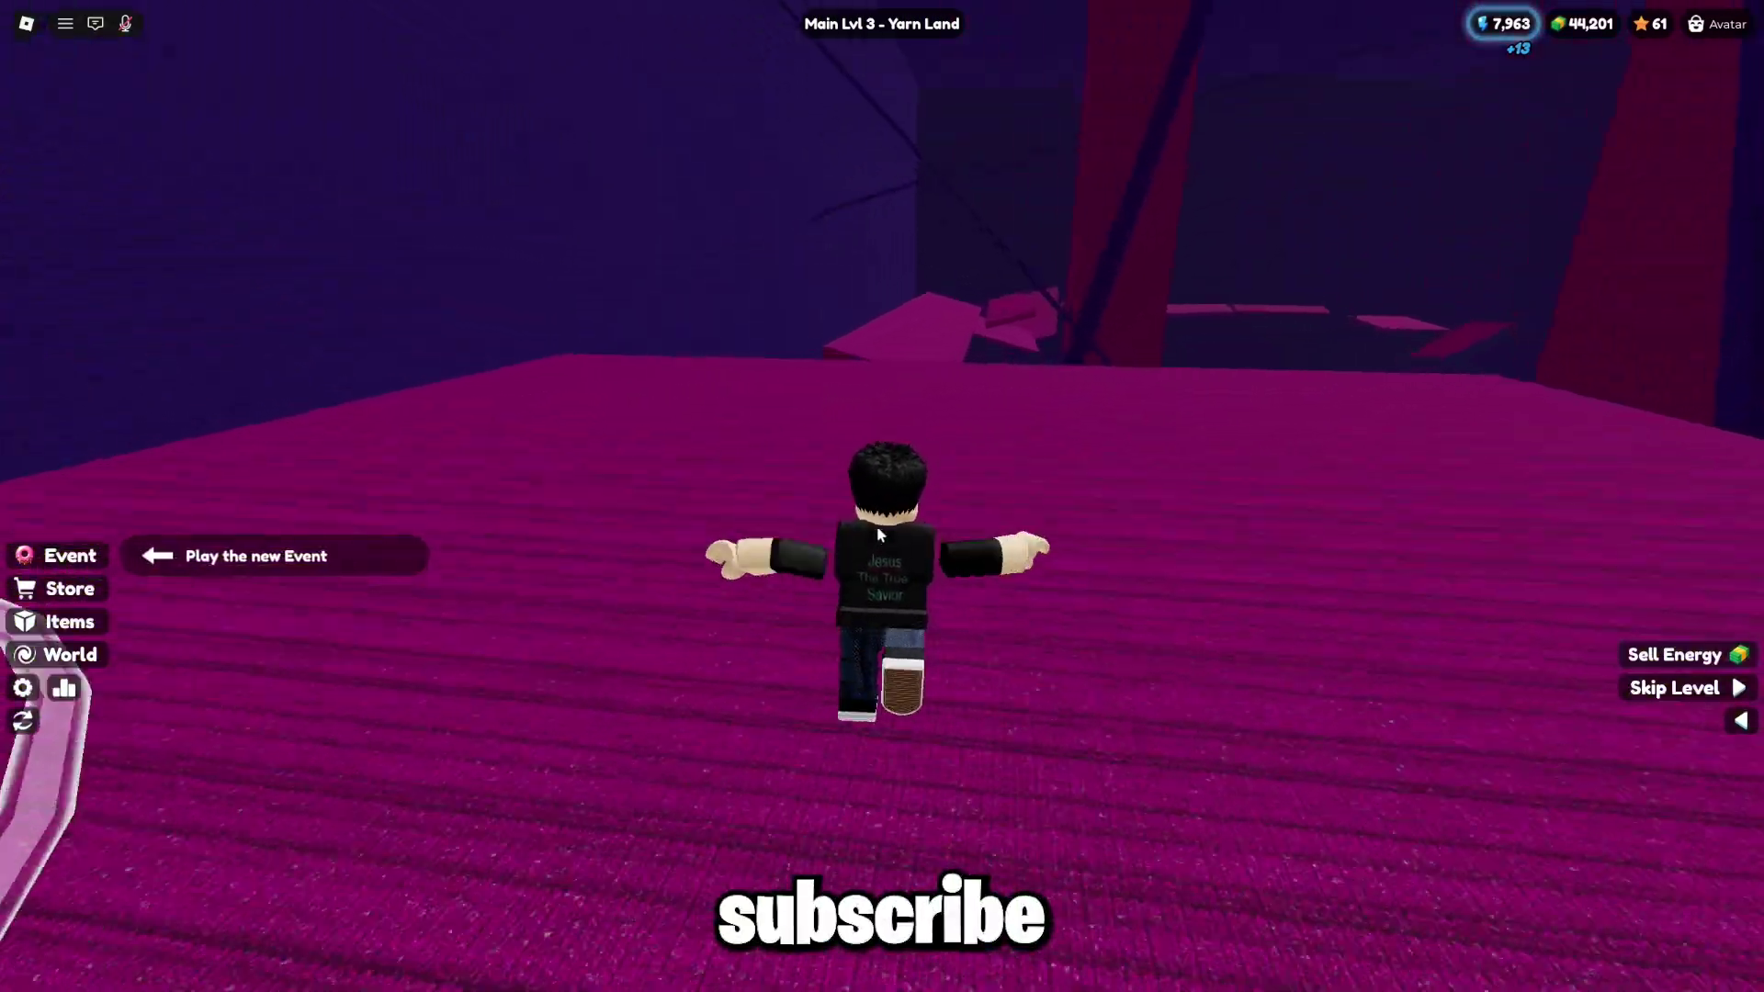
key("w")
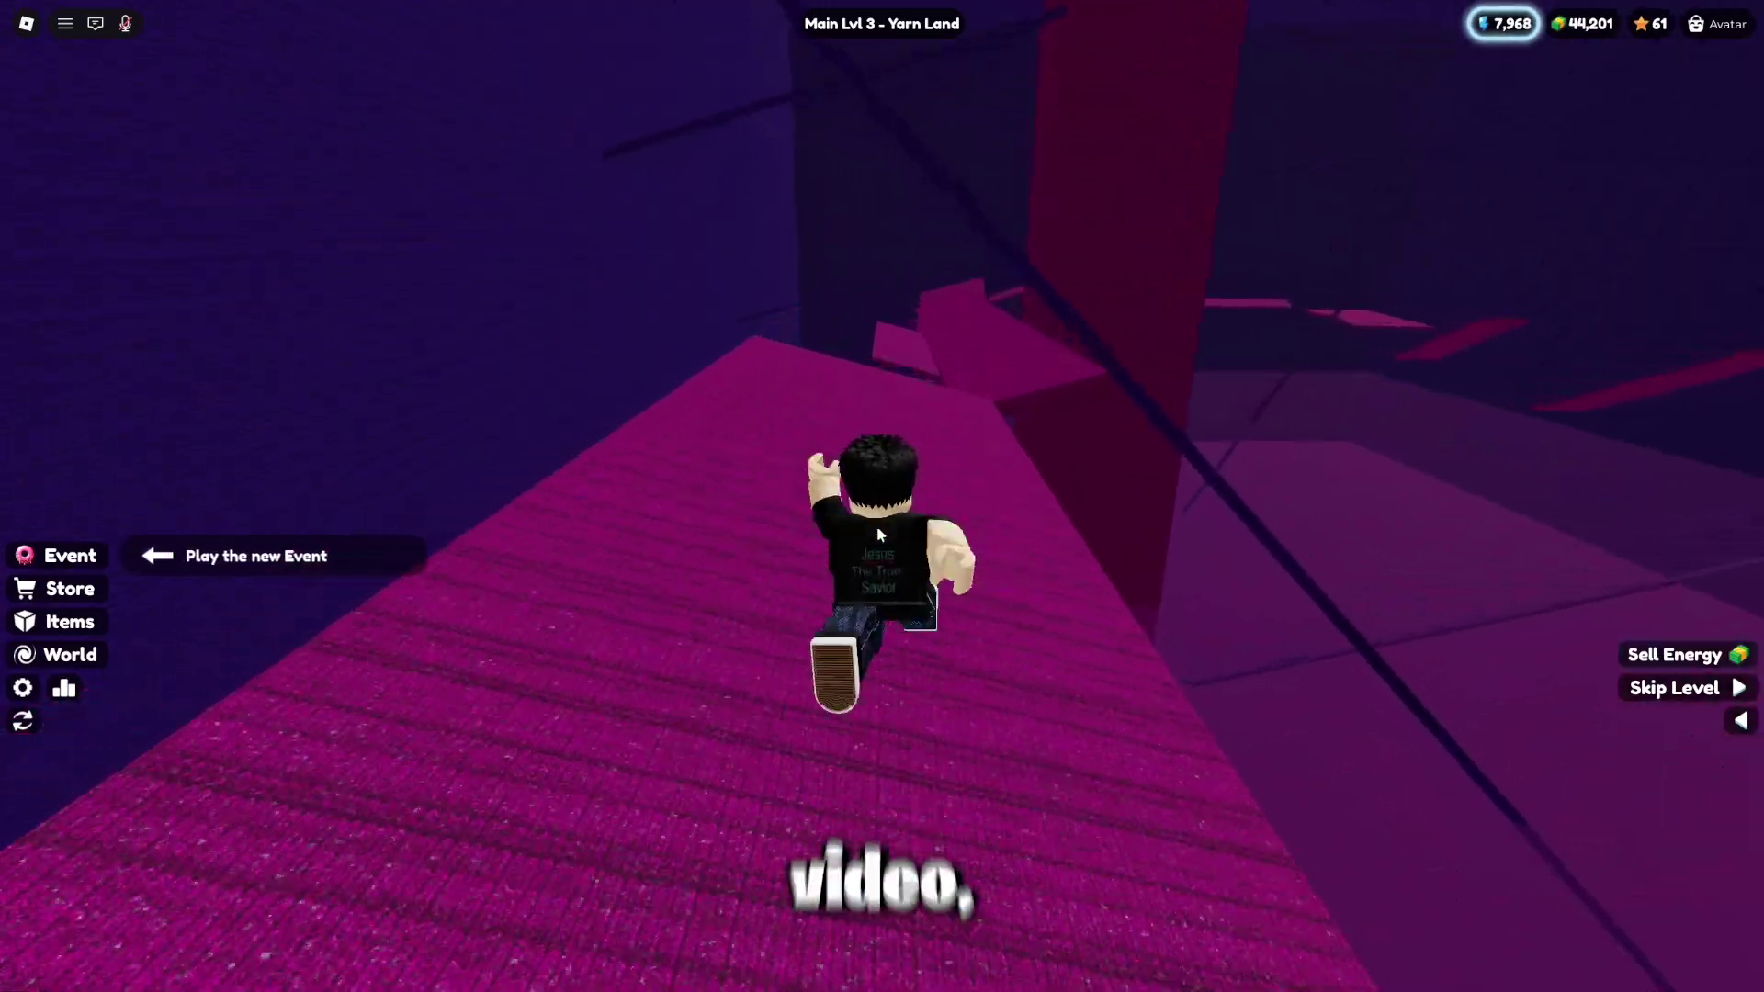
key("w")
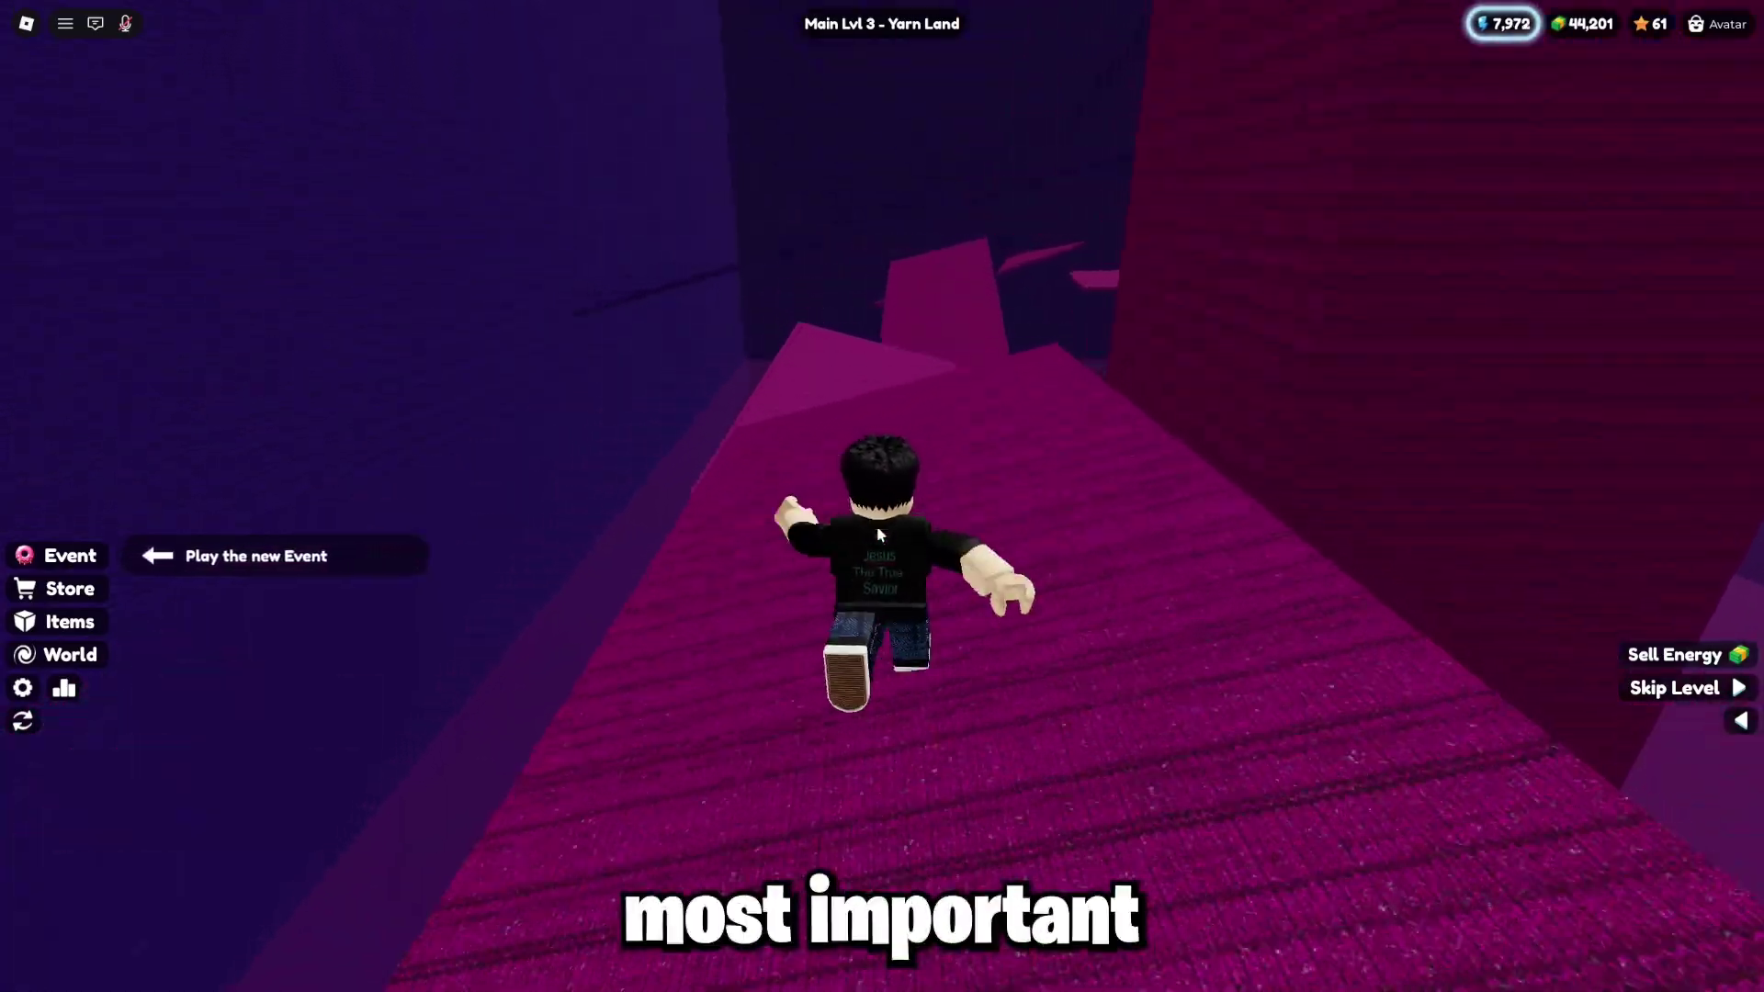
key("w")
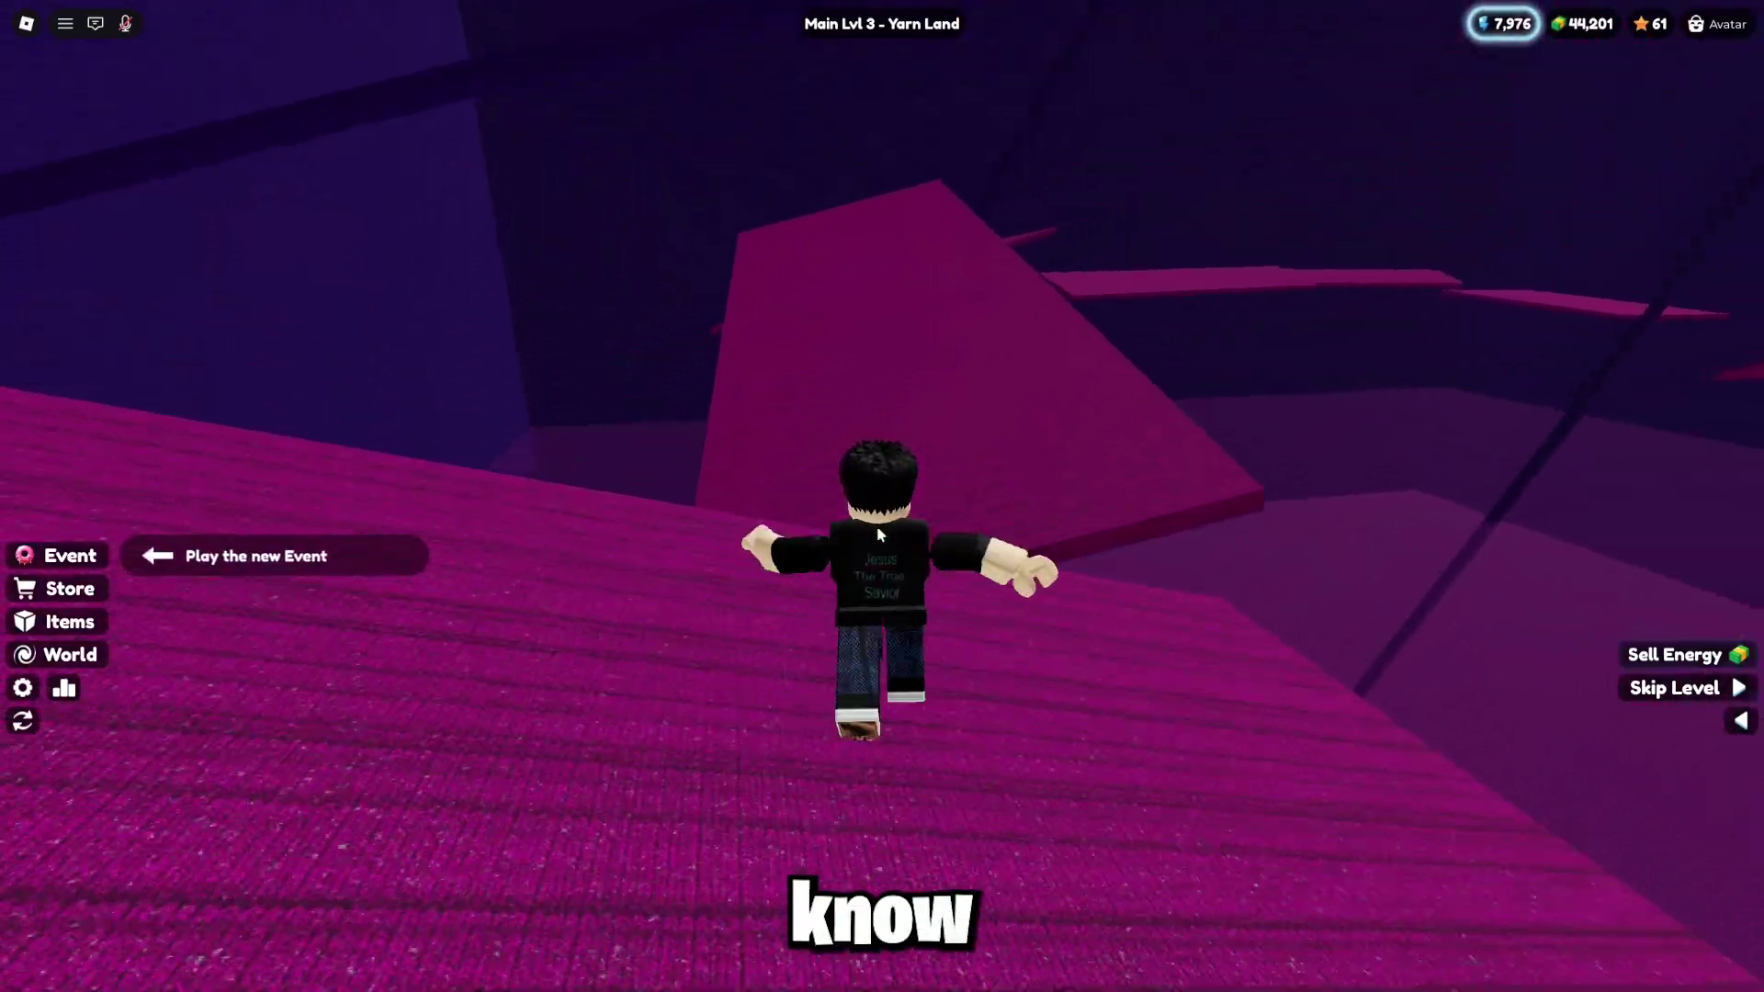
key("w")
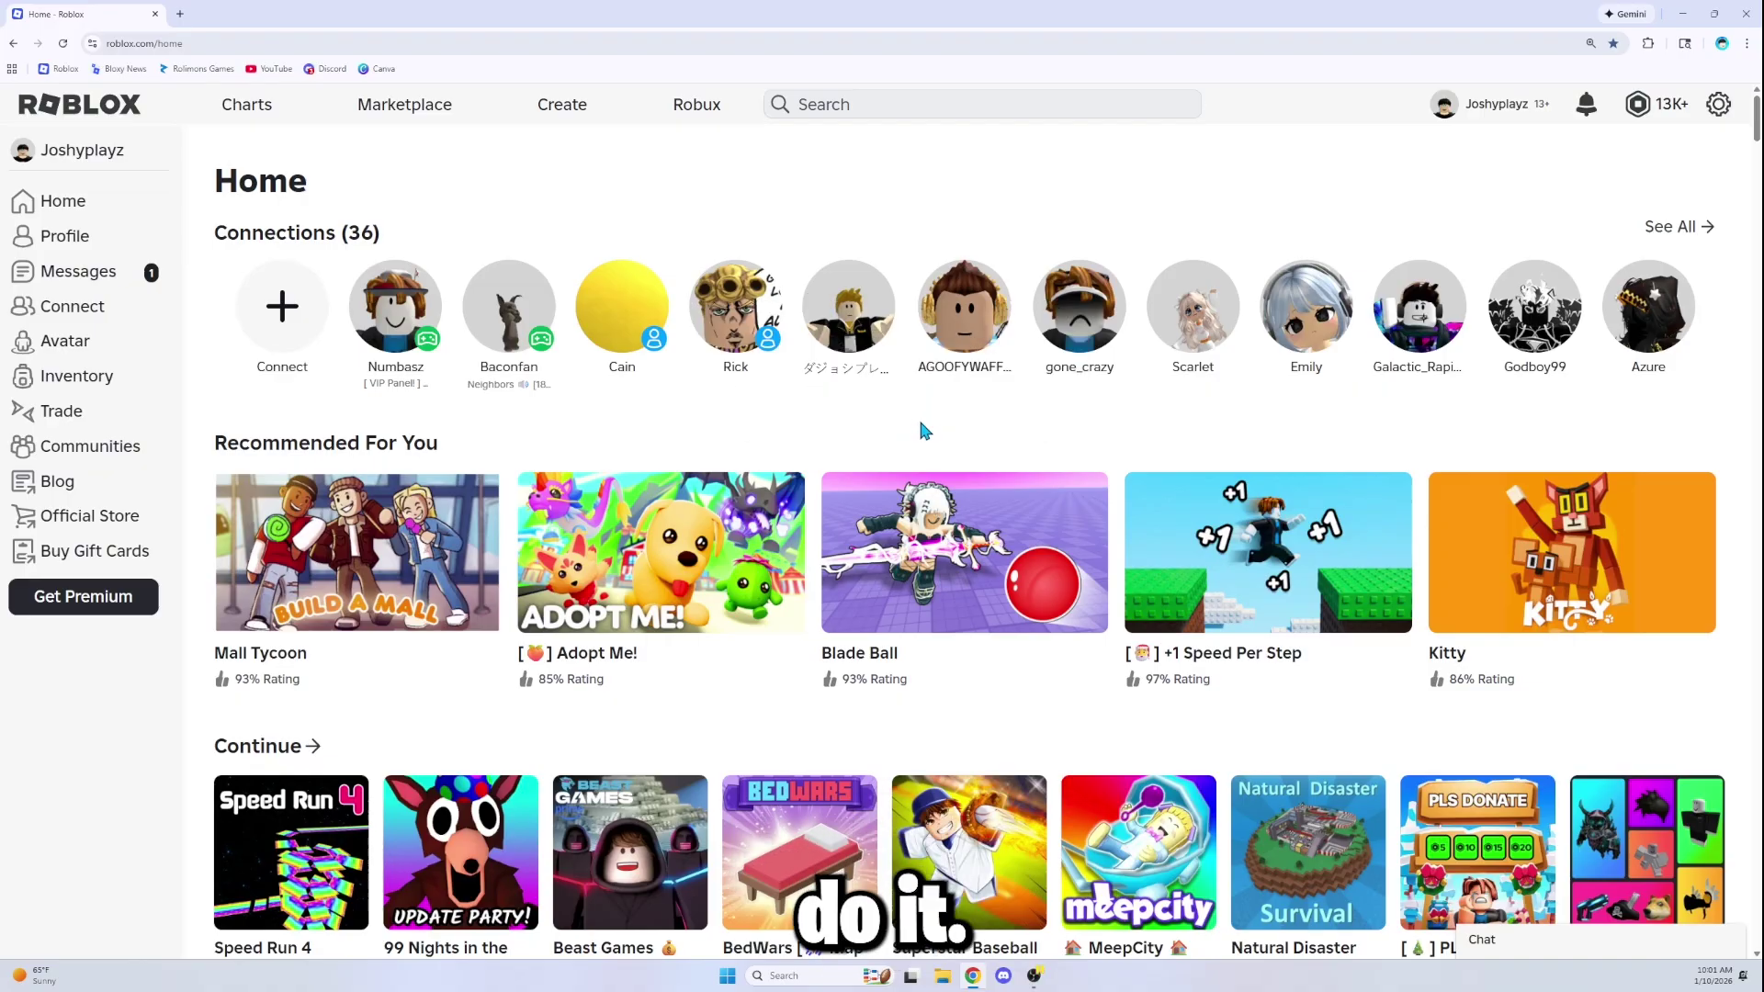
Open the local application data folder by running %localappdata% from the Windows Run dialog.
key("super+r")
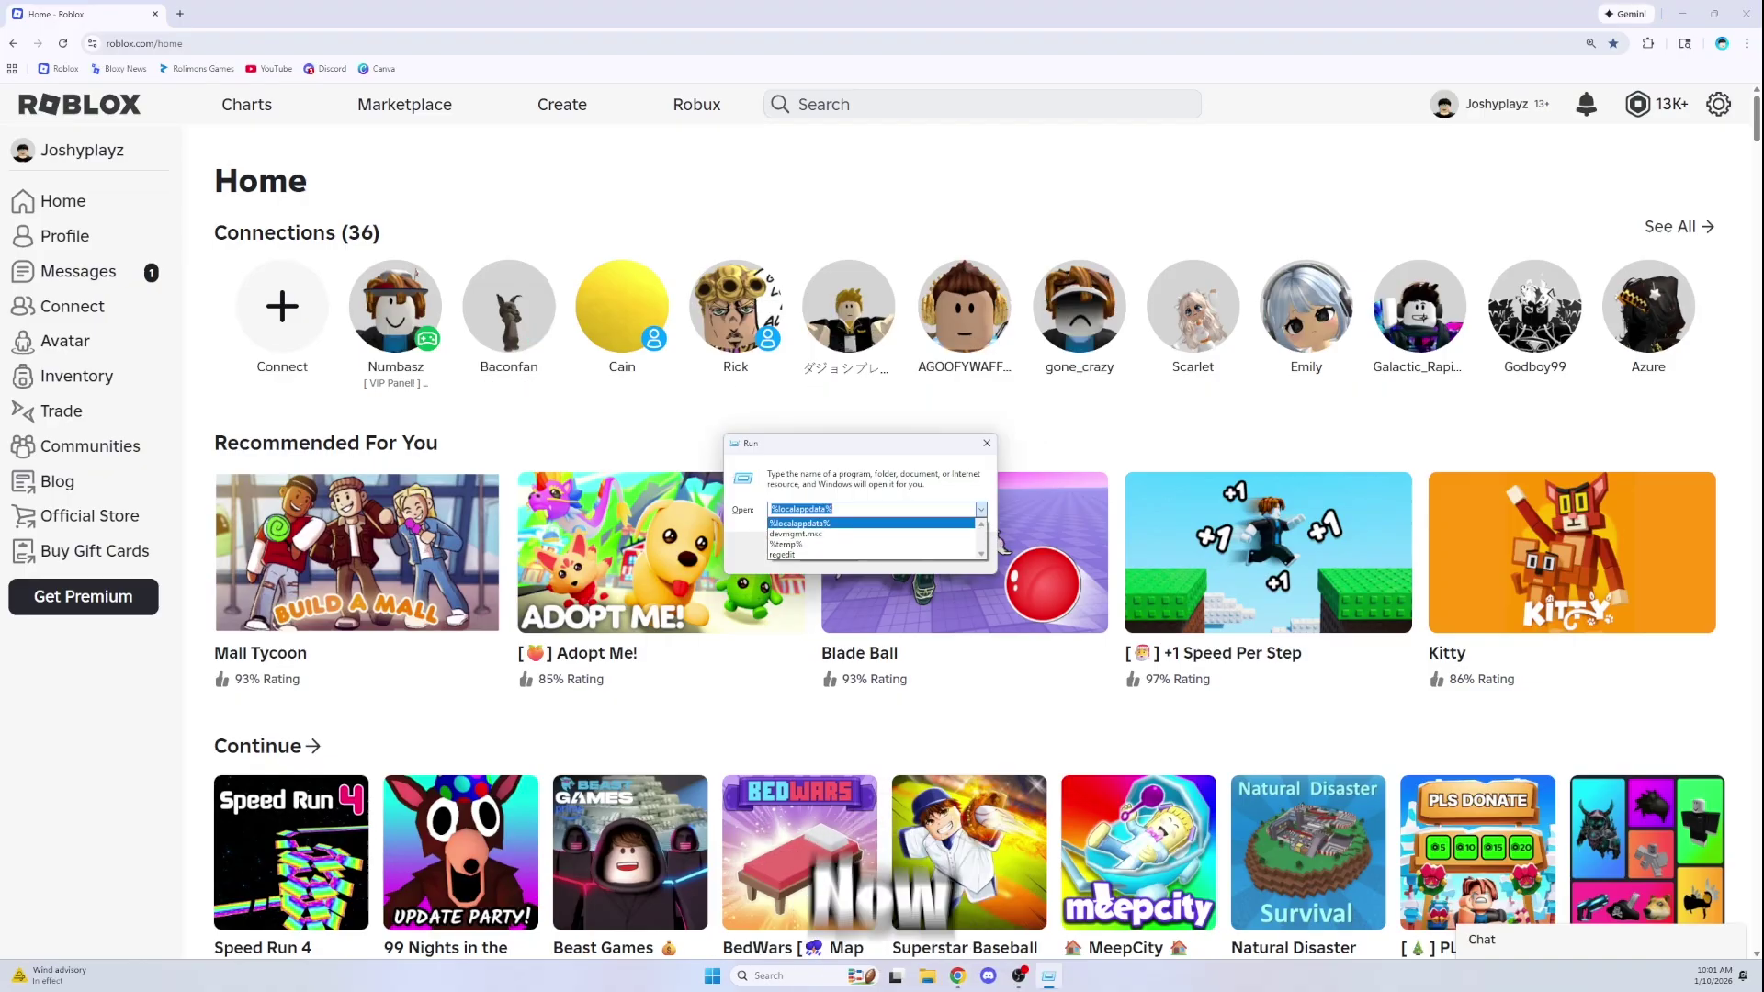
left_click(885, 506)
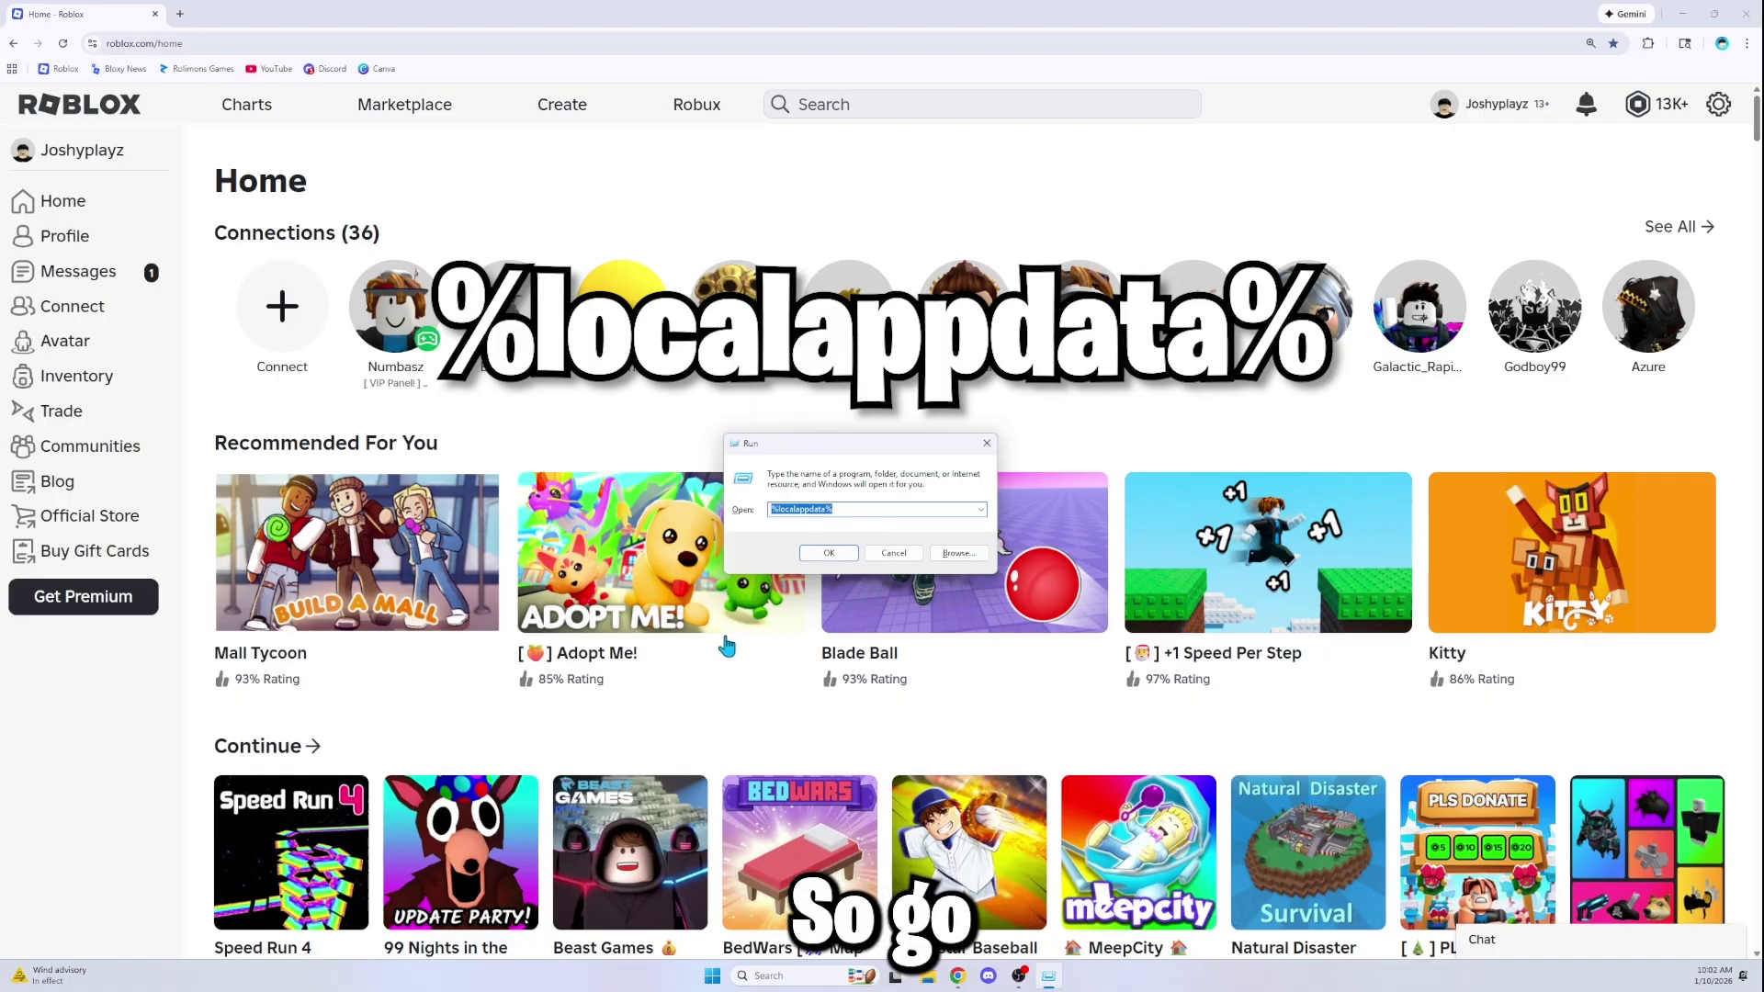
left_click(830, 554)
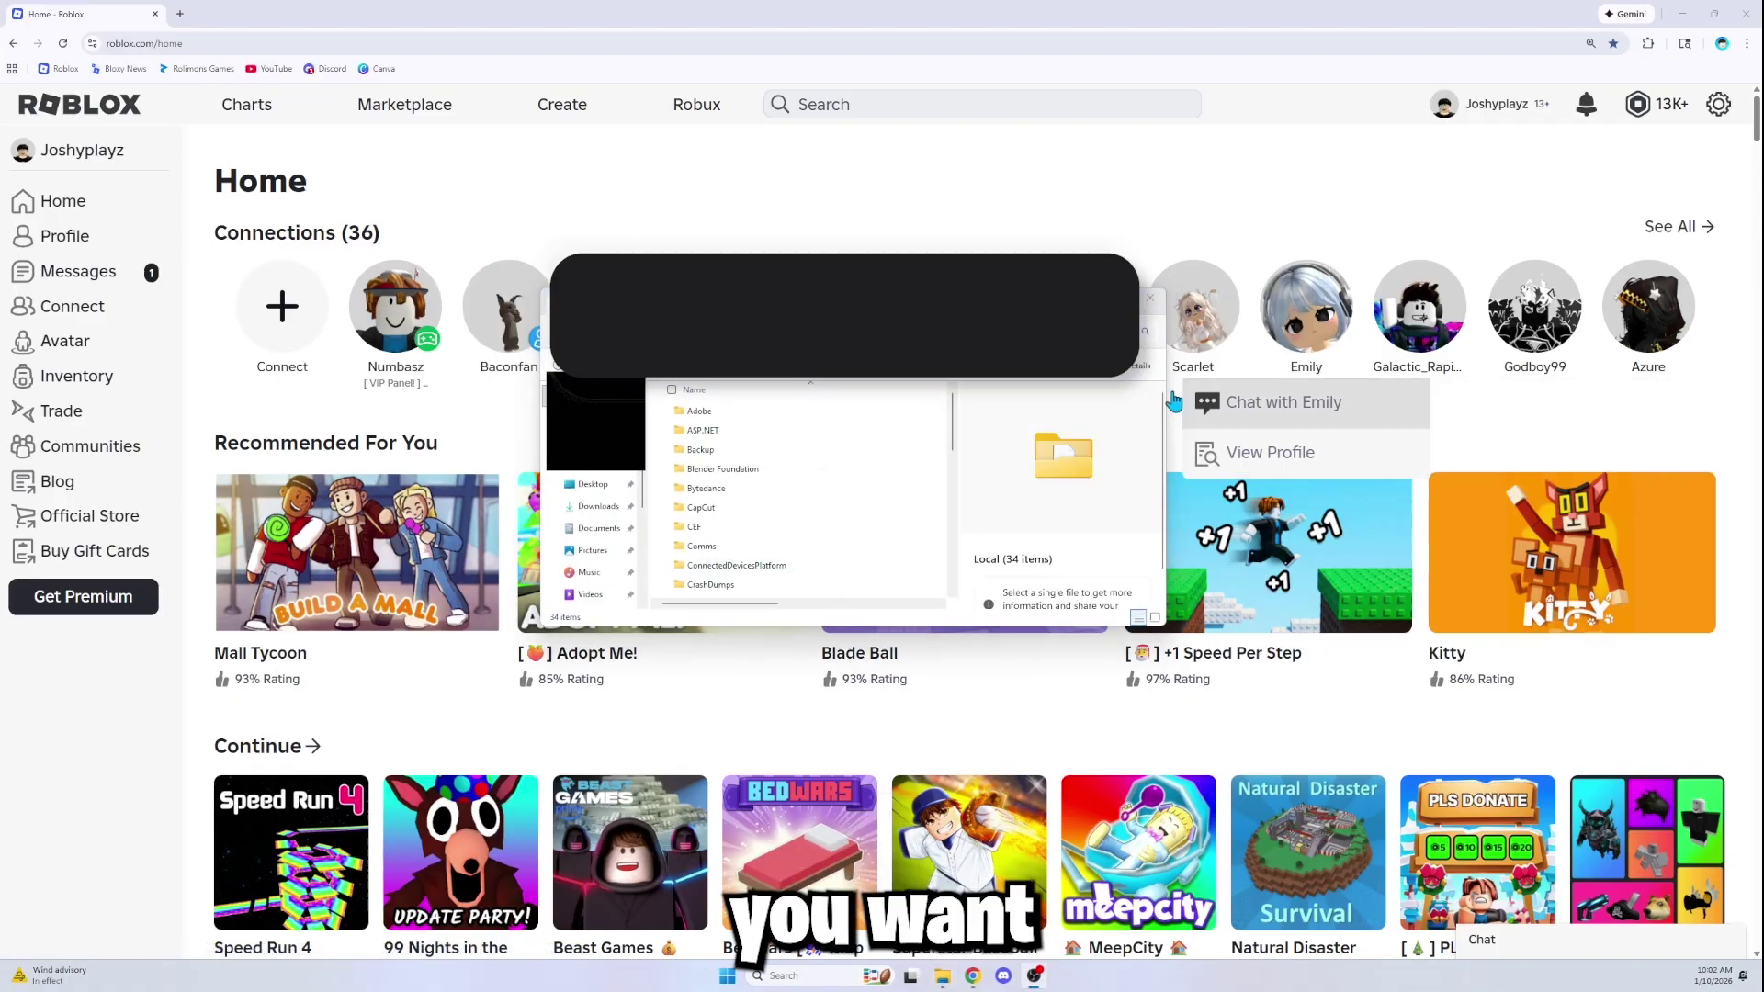
Find and open the Roblox folder inside the Local folder.
scroll(813, 473, "down", 5)
scroll(810, 476, "down", 1)
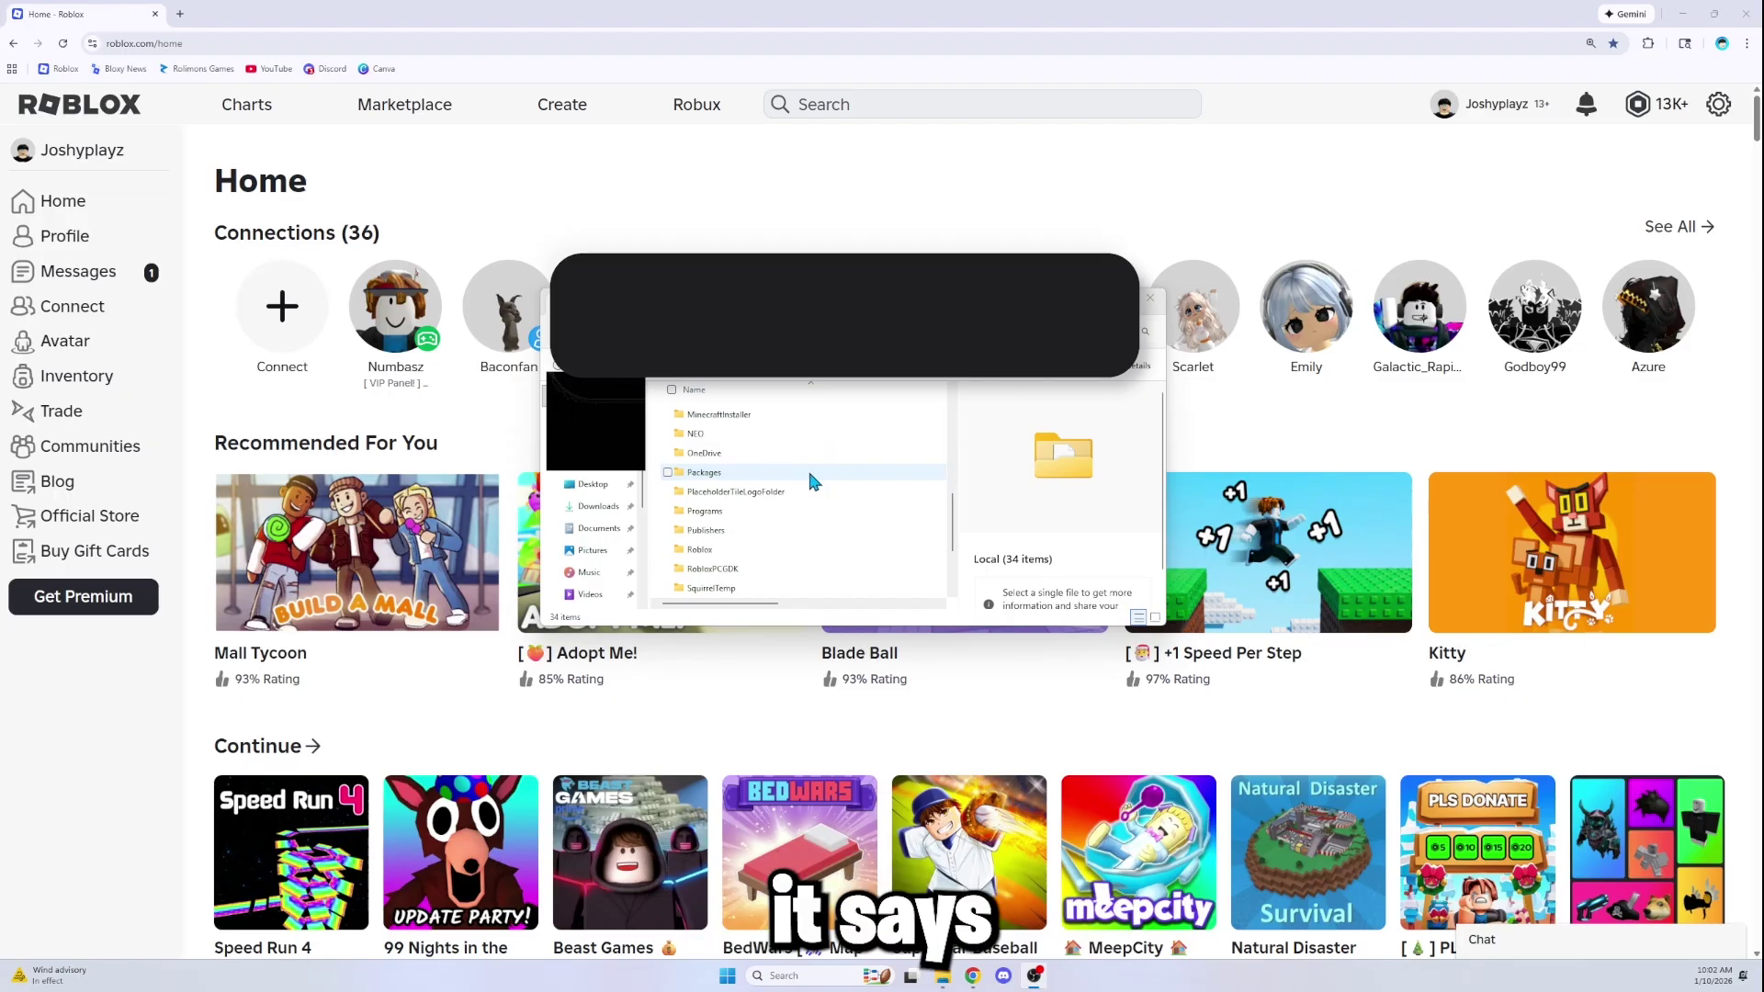
double_click(713, 550)
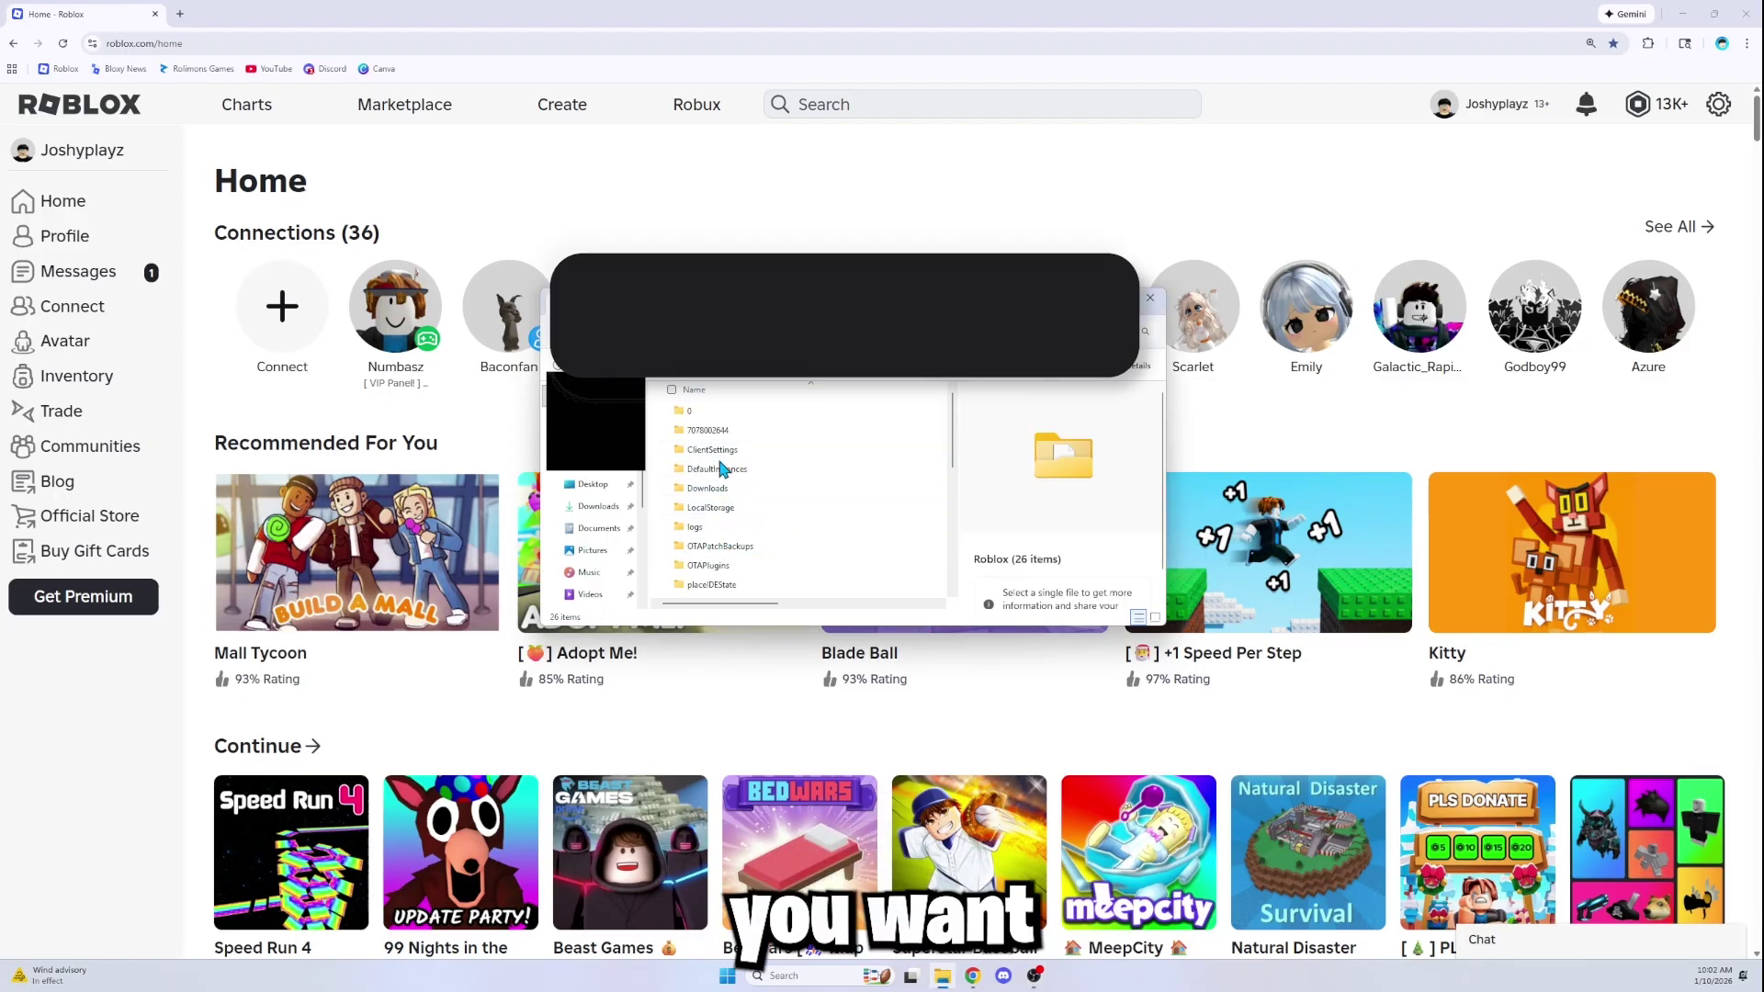
Find and open the Versions folder inside the Roblox folder.
scroll(763, 529, "down", 3)
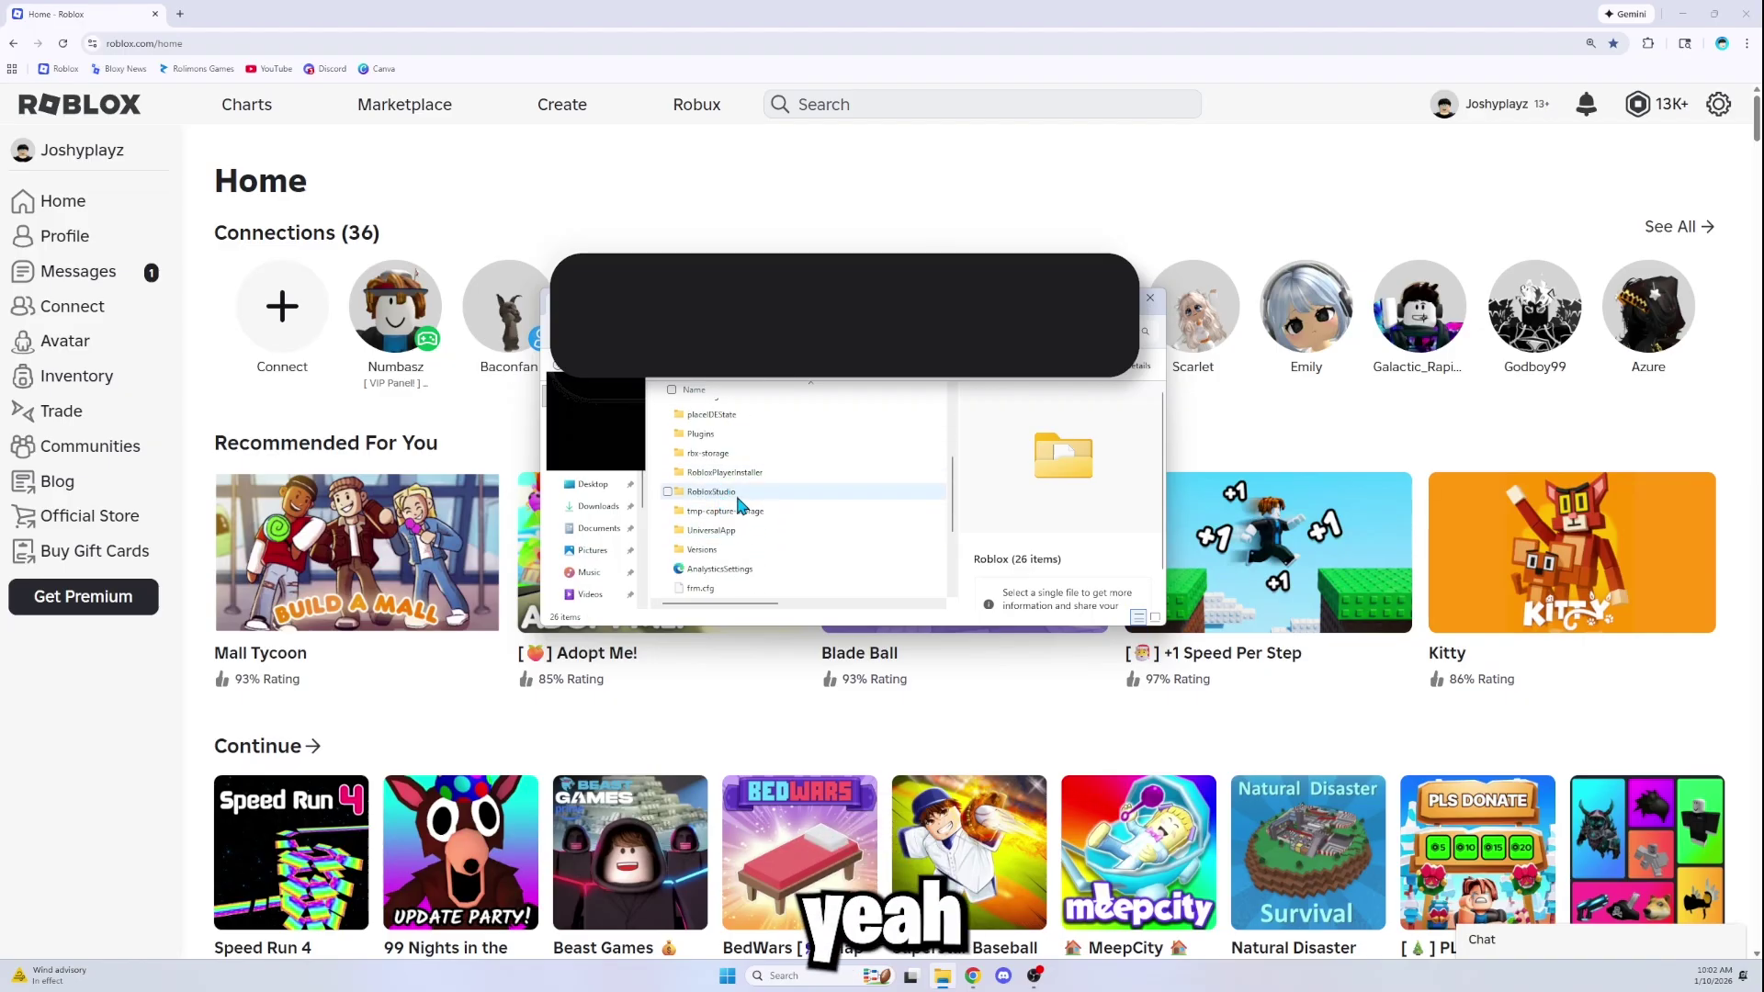
left_click(741, 496)
scroll(740, 503, "up", 2)
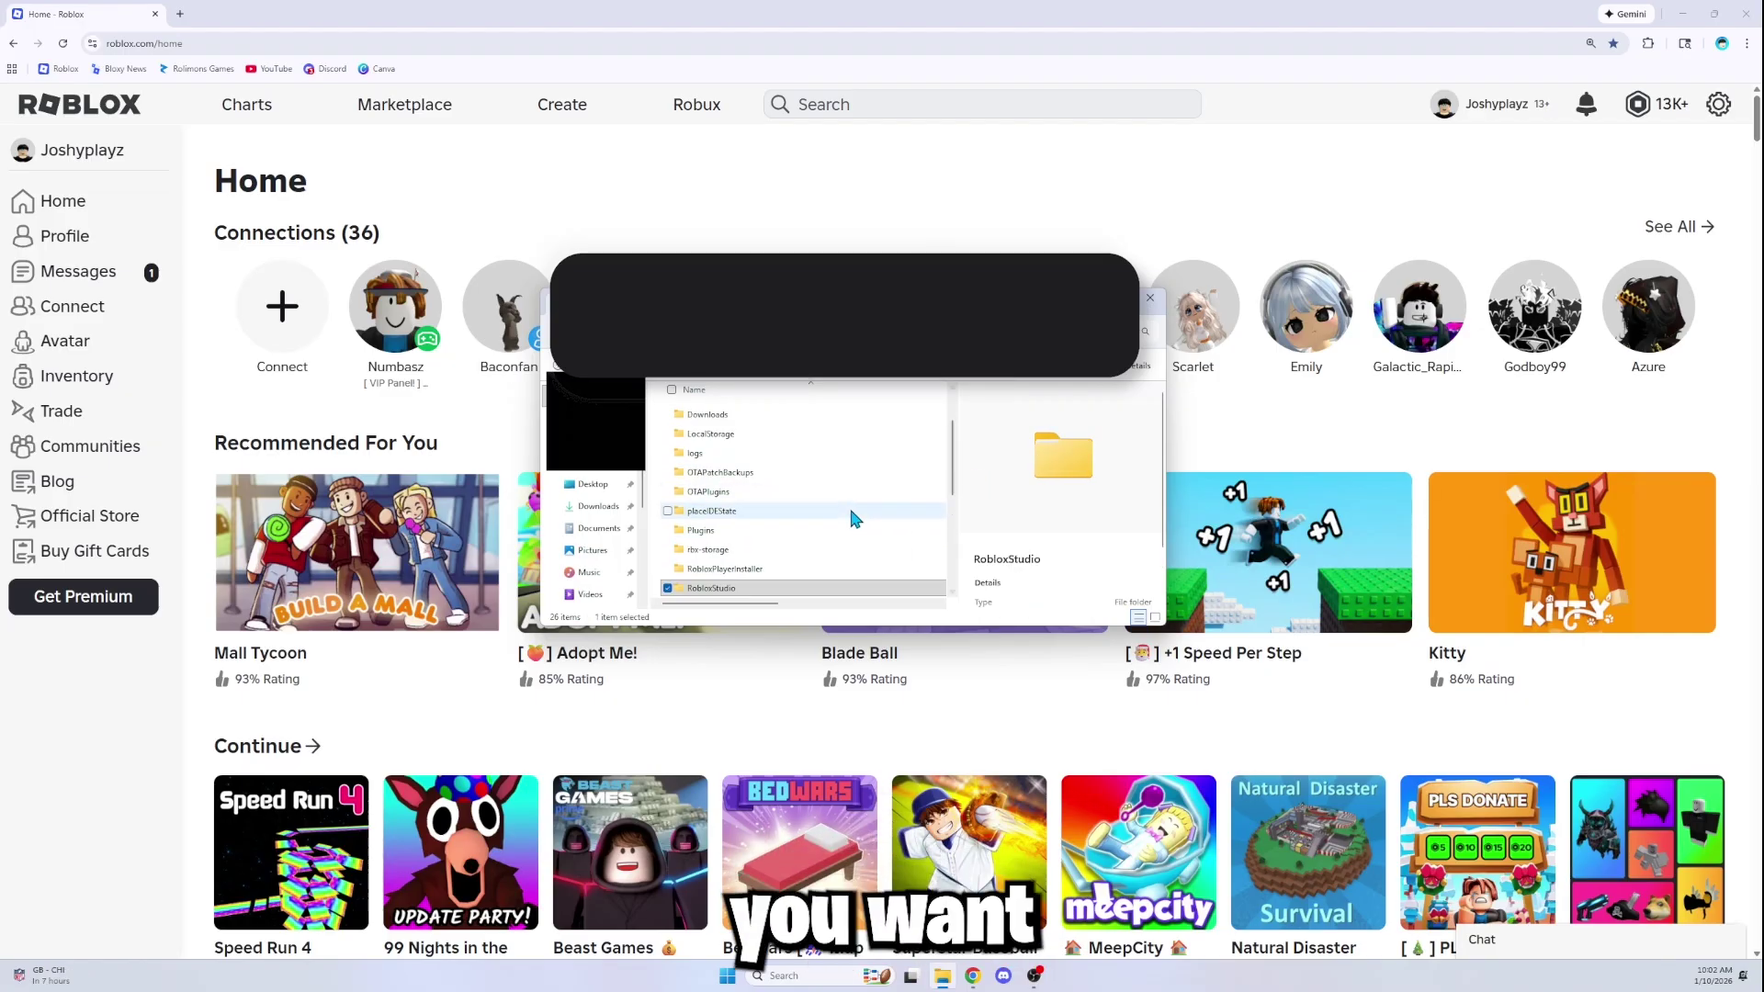
scroll(831, 511, "down", 2)
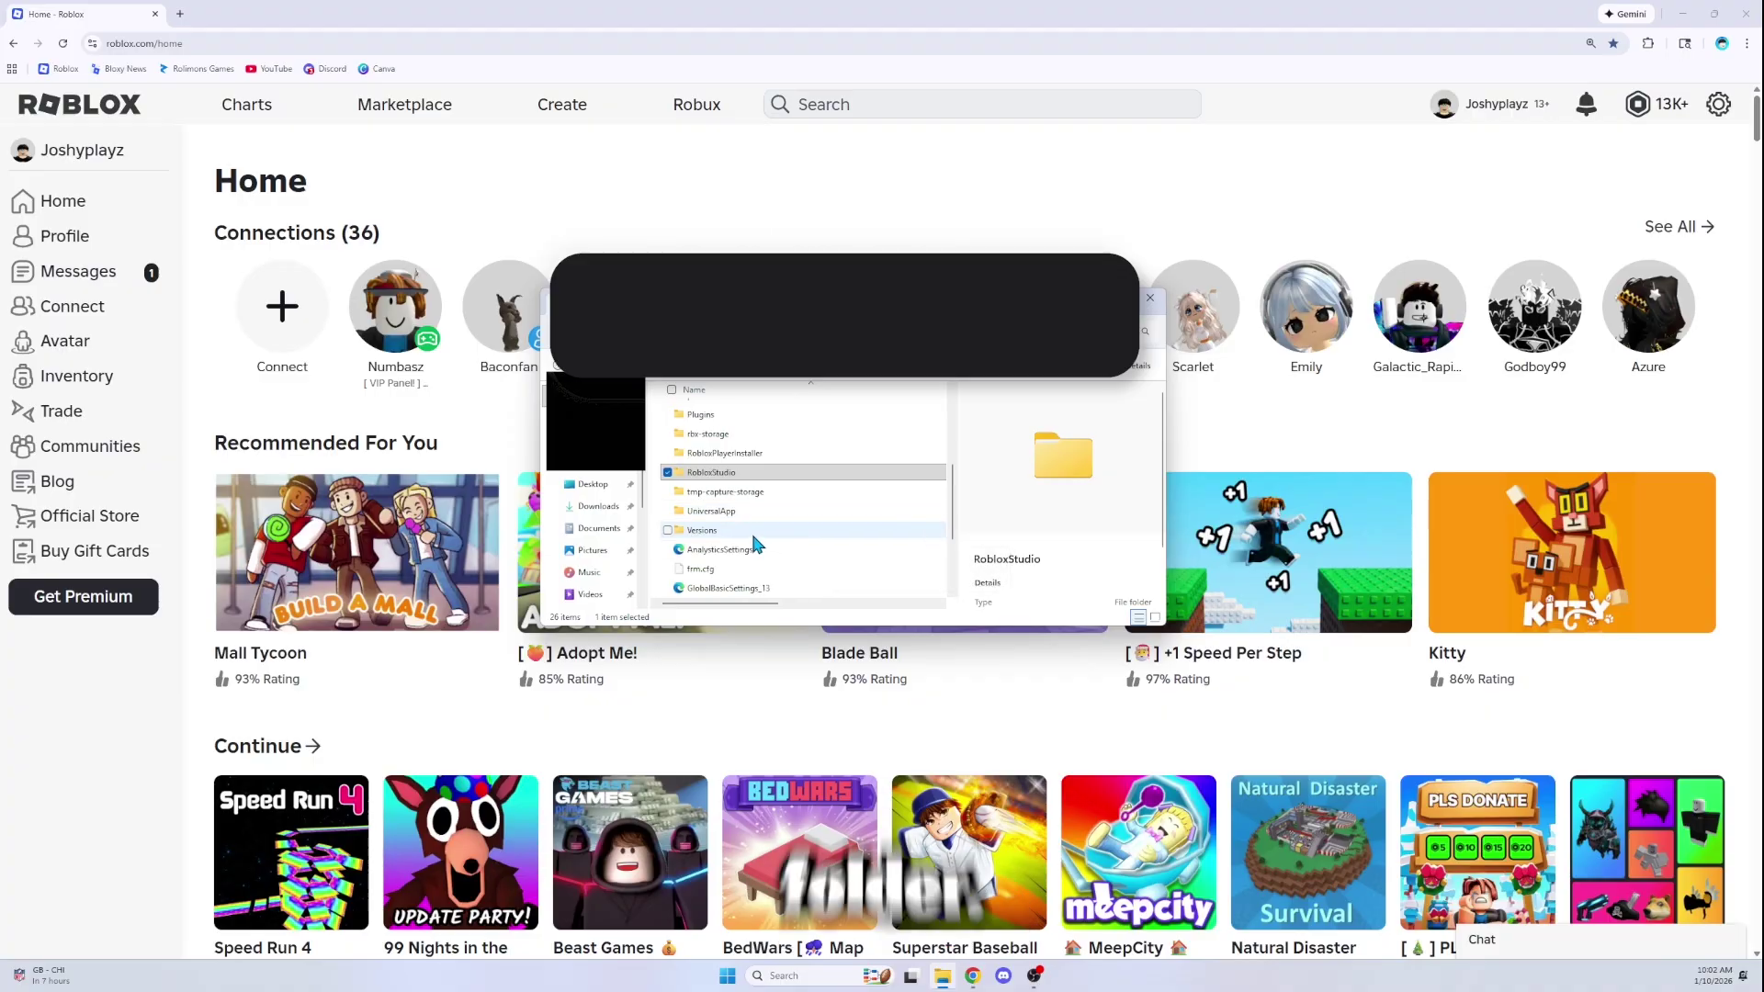
double_click(751, 533)
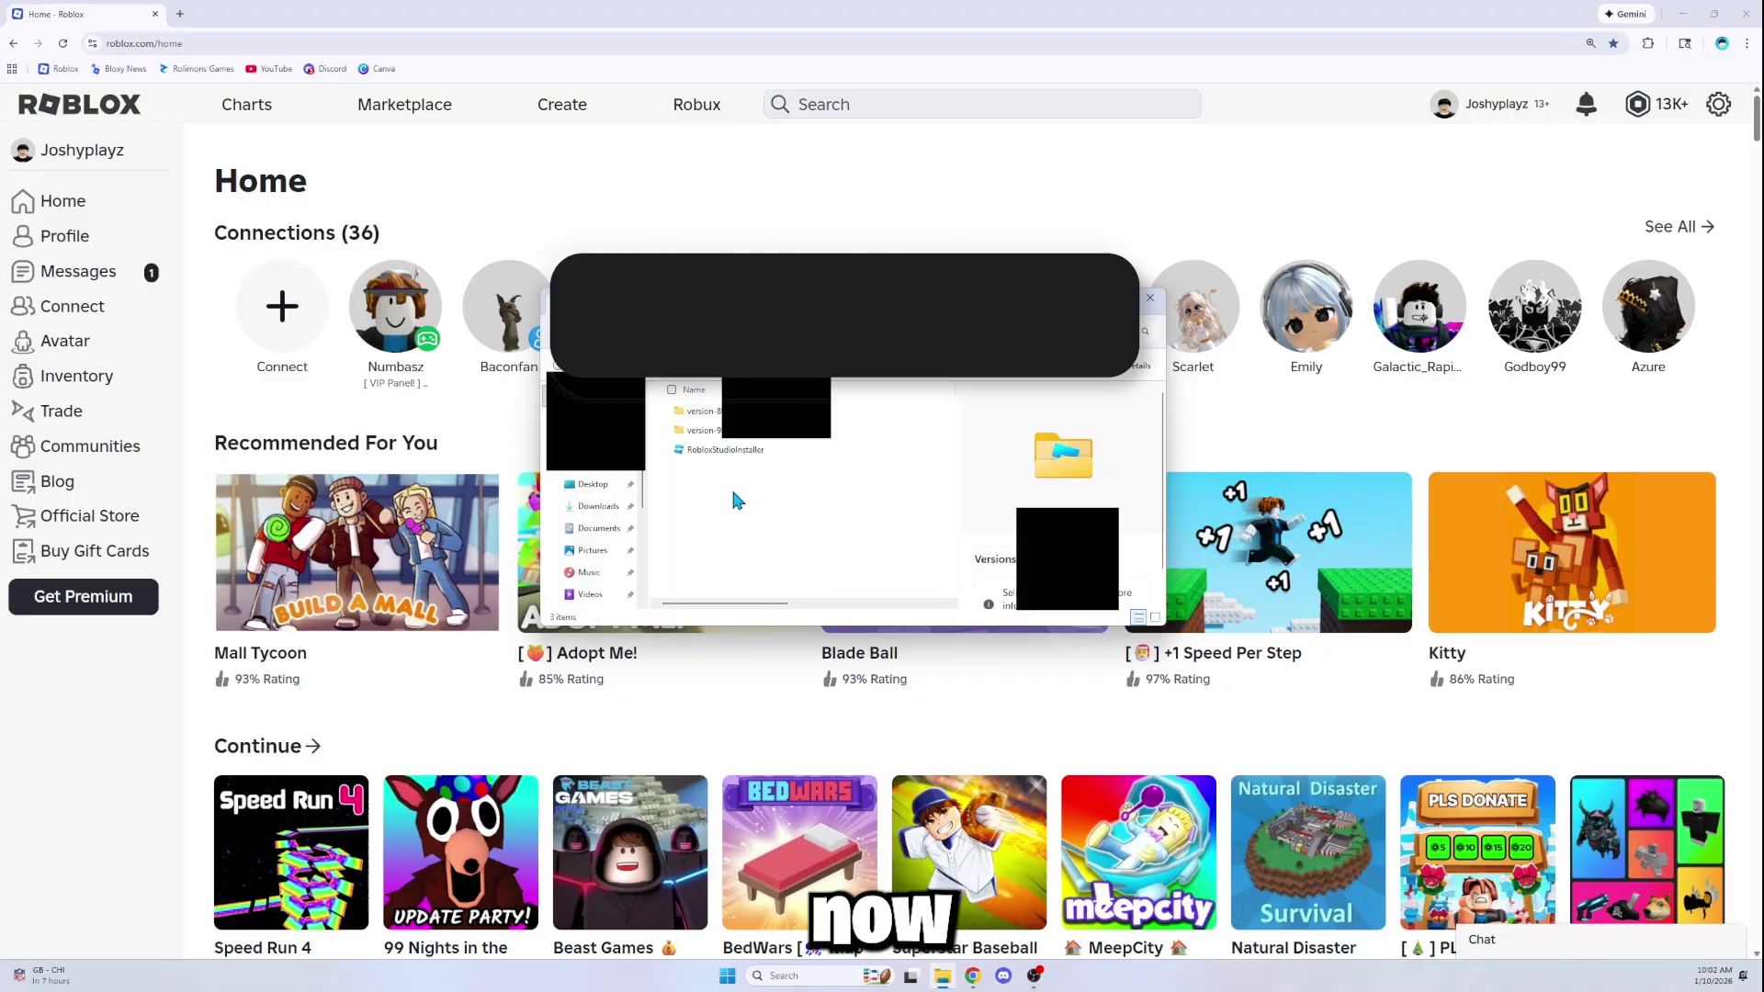
Open the second version folder and check its contents for the Roblox Studio program files such as RobloxStudioBeta and RobloxStudioRibbon.
double_click(756, 432)
scroll(752, 496, "down", 4)
scroll(751, 500, "down", 12)
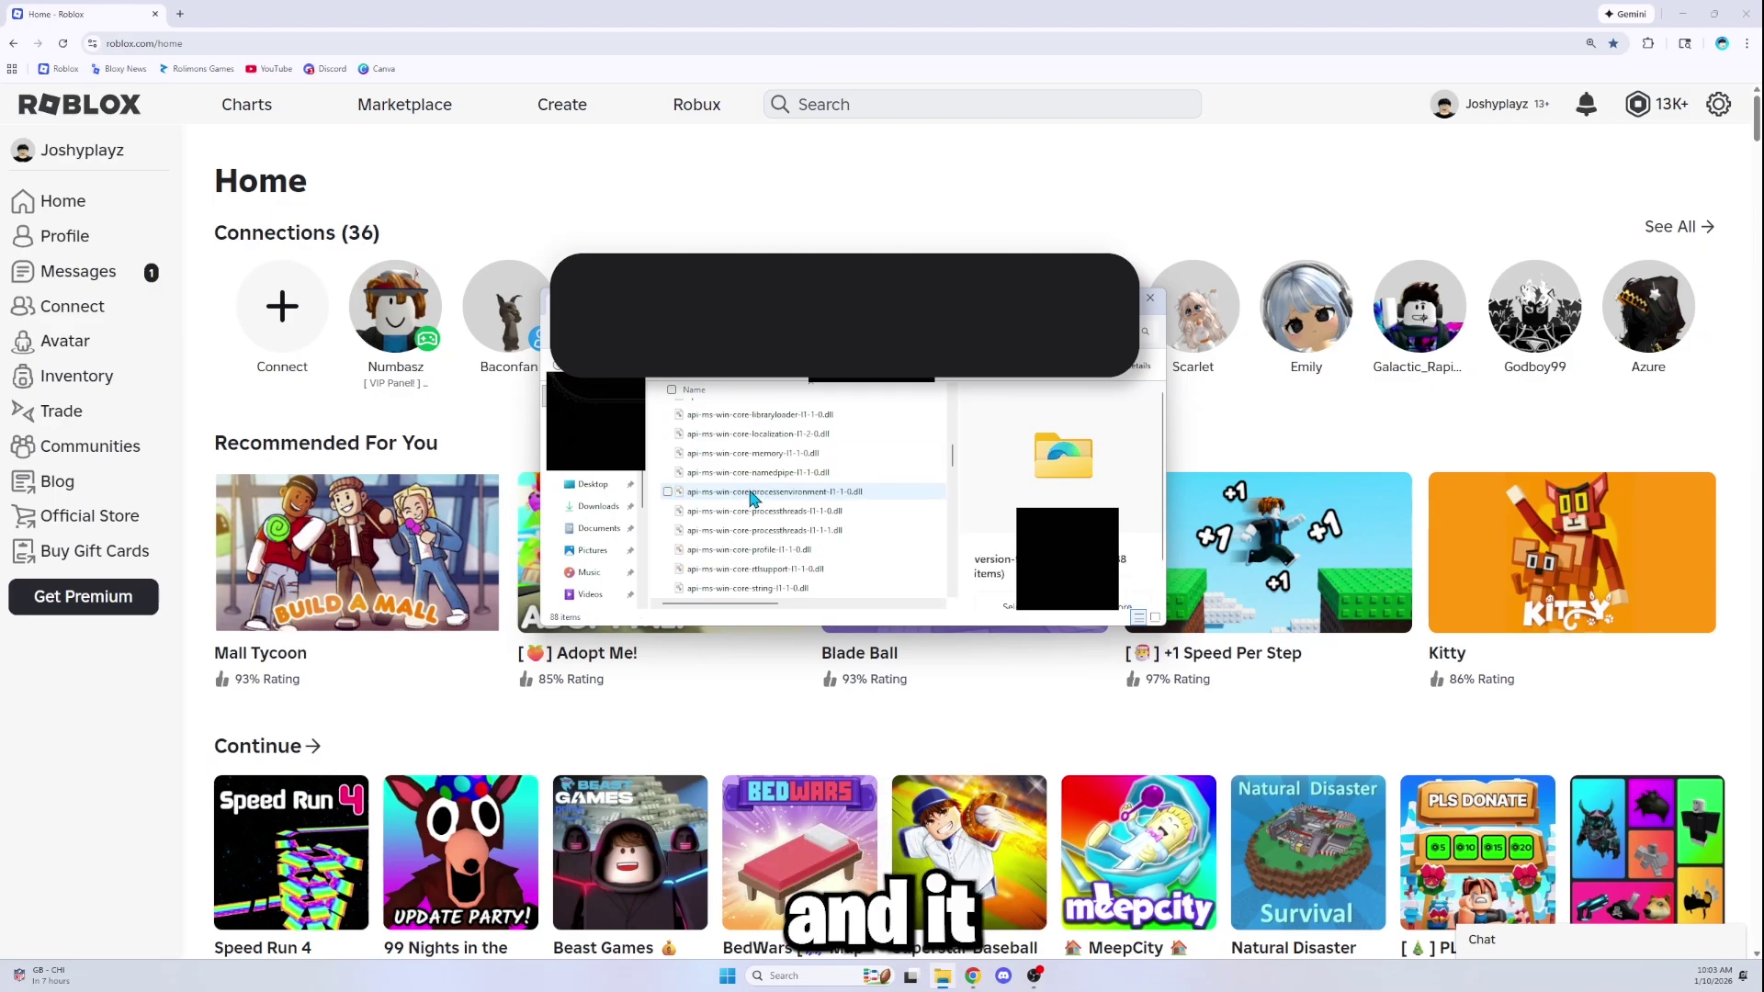
scroll(740, 495, "down", 5)
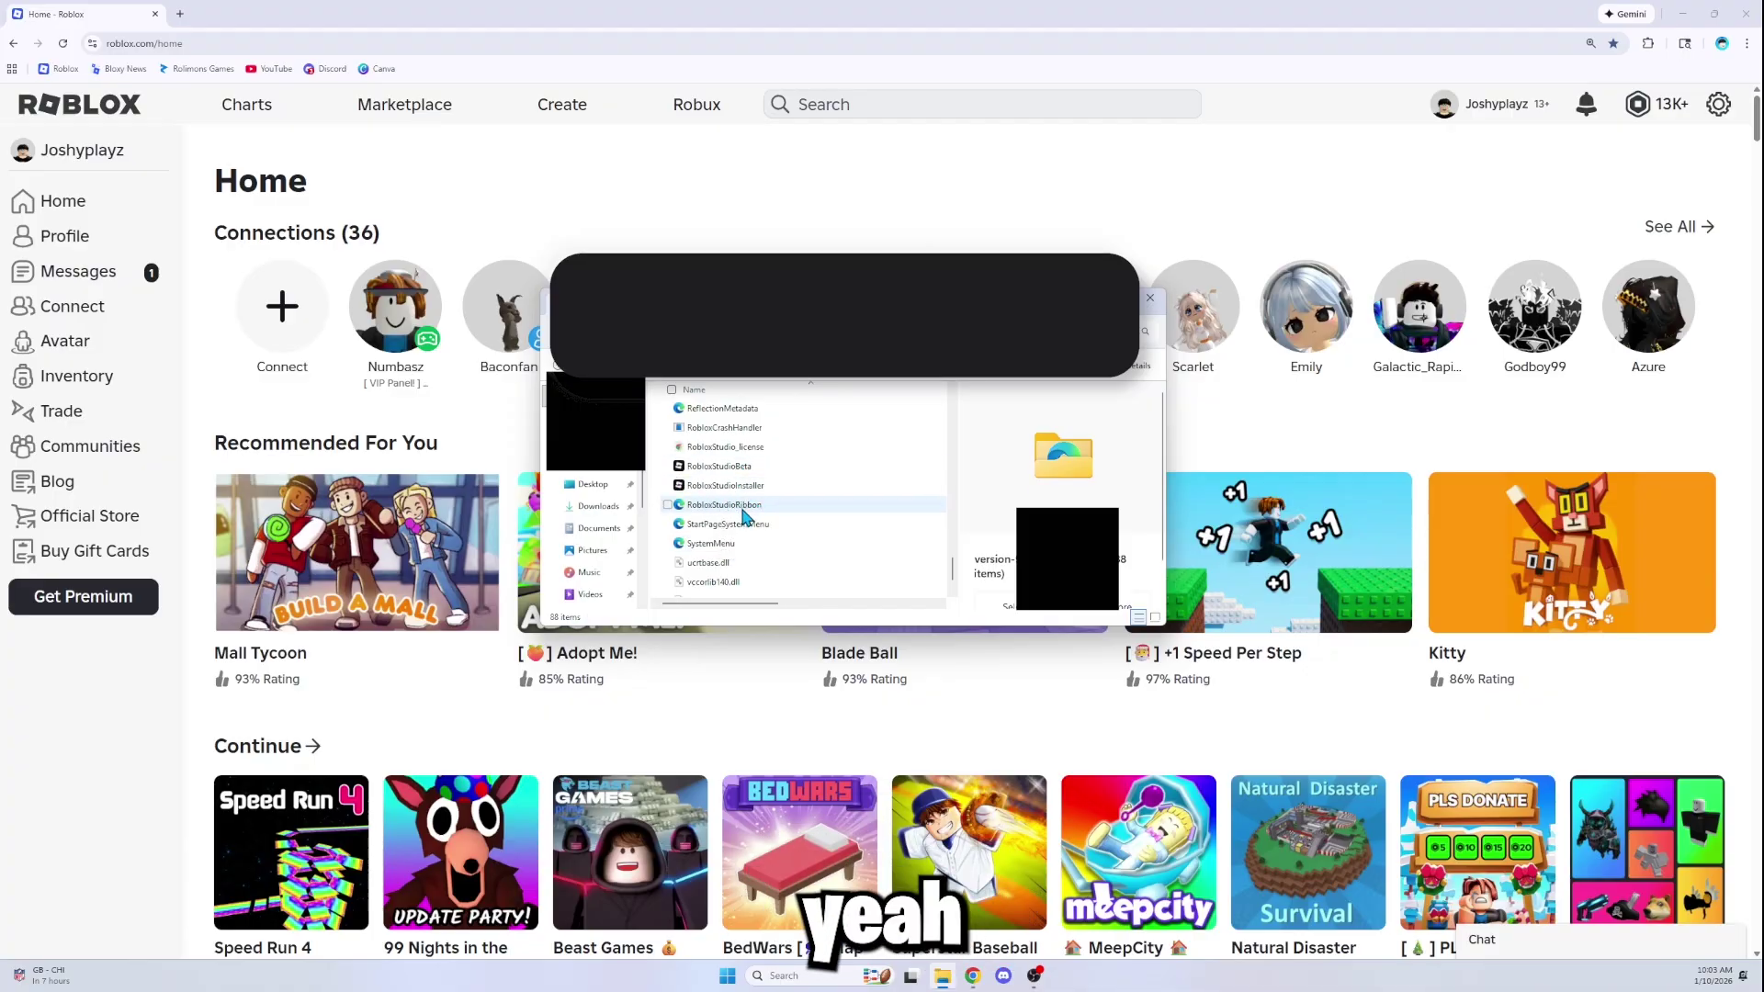
double_click(744, 517)
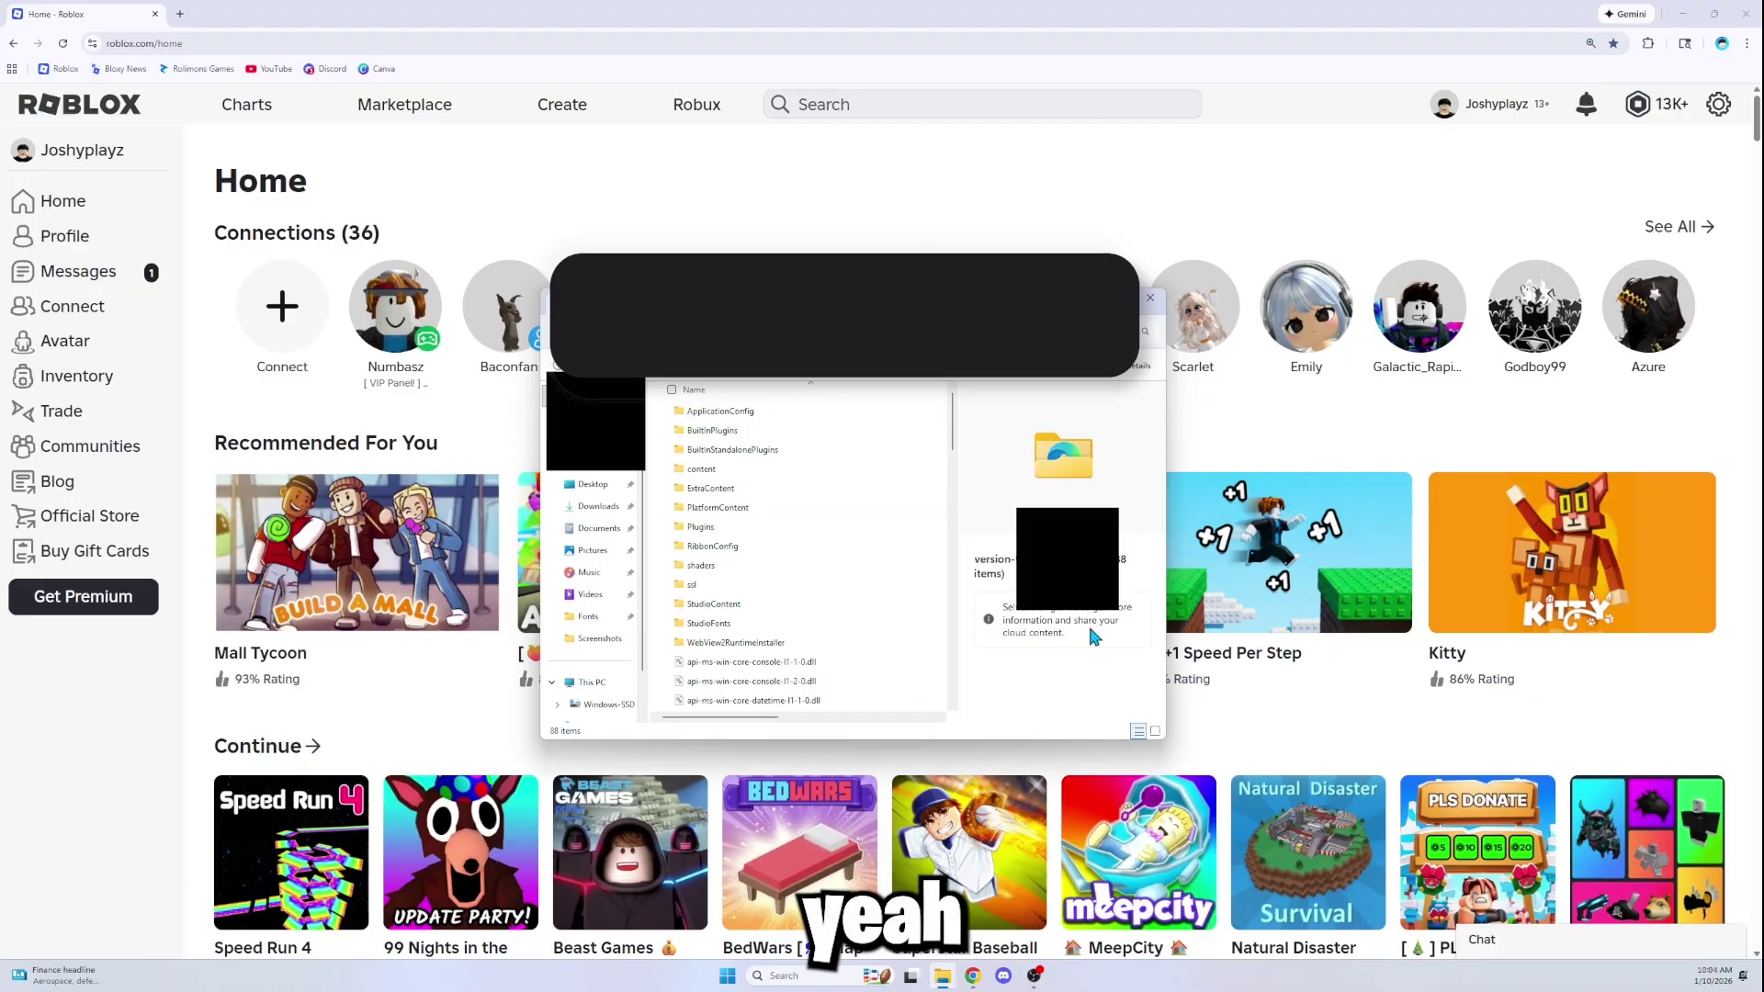
Create a new folder named ClientSettings in the Roblox Studio version folder.
right_click(946, 643)
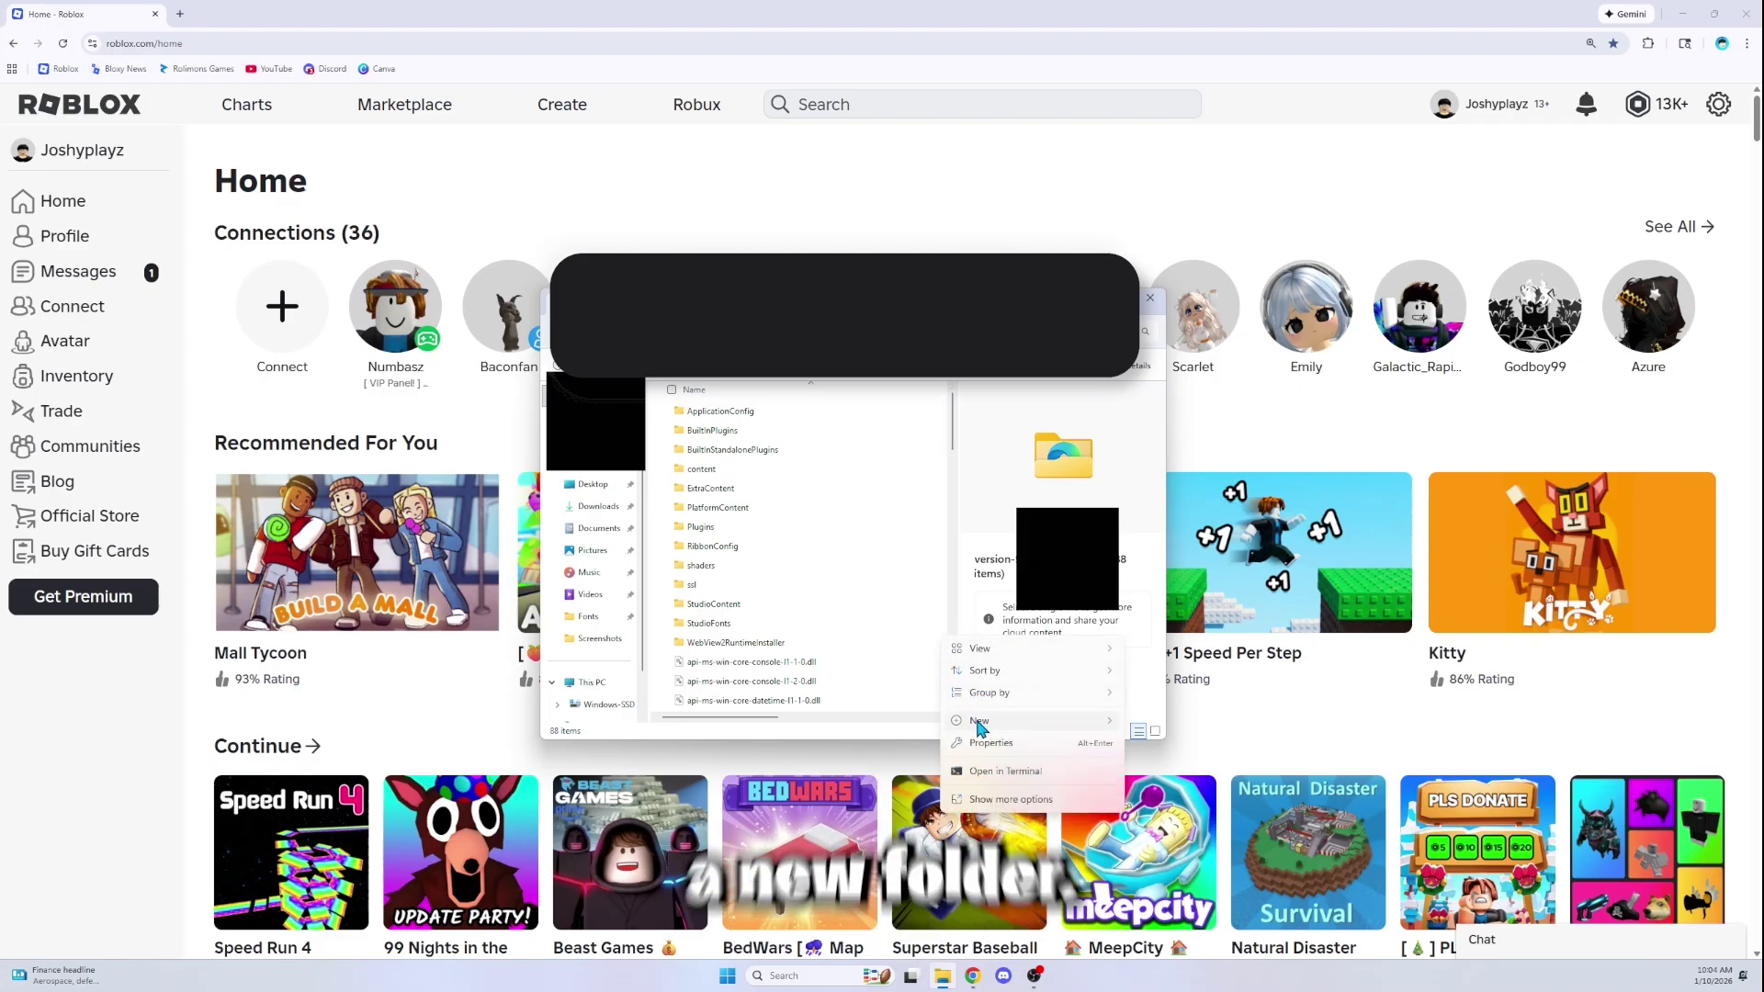
mouse_move(979, 725)
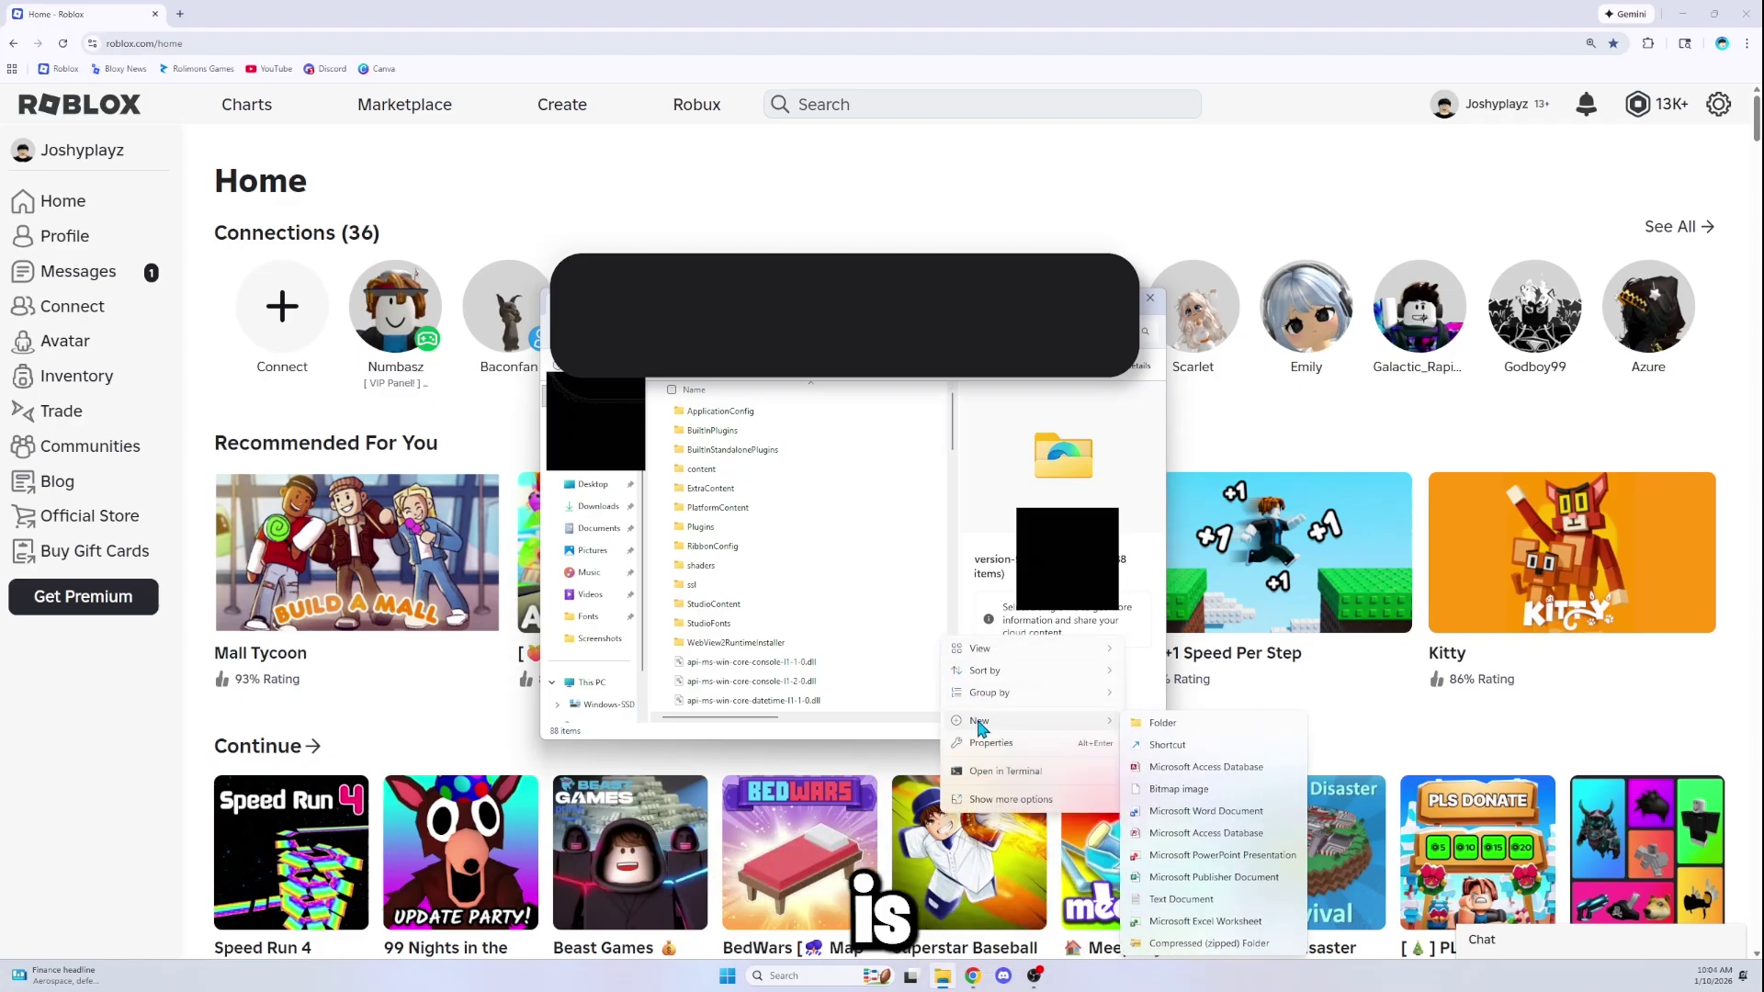
left_click(1159, 724)
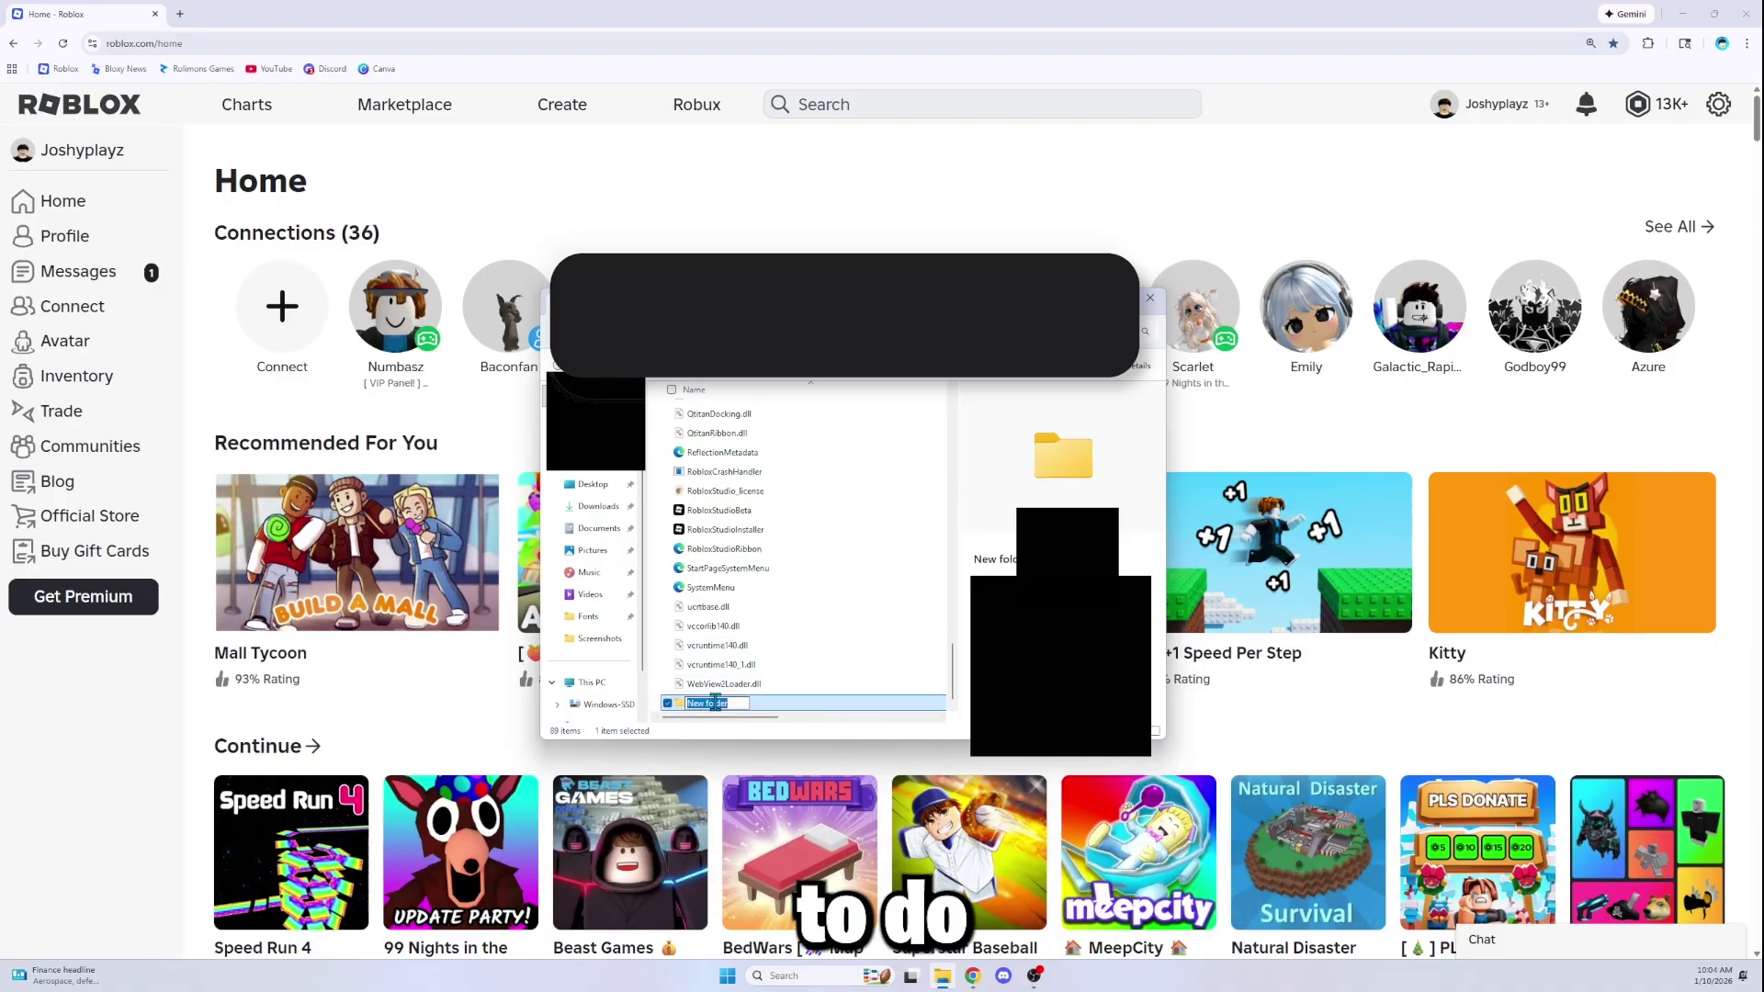
key("BackSpace")
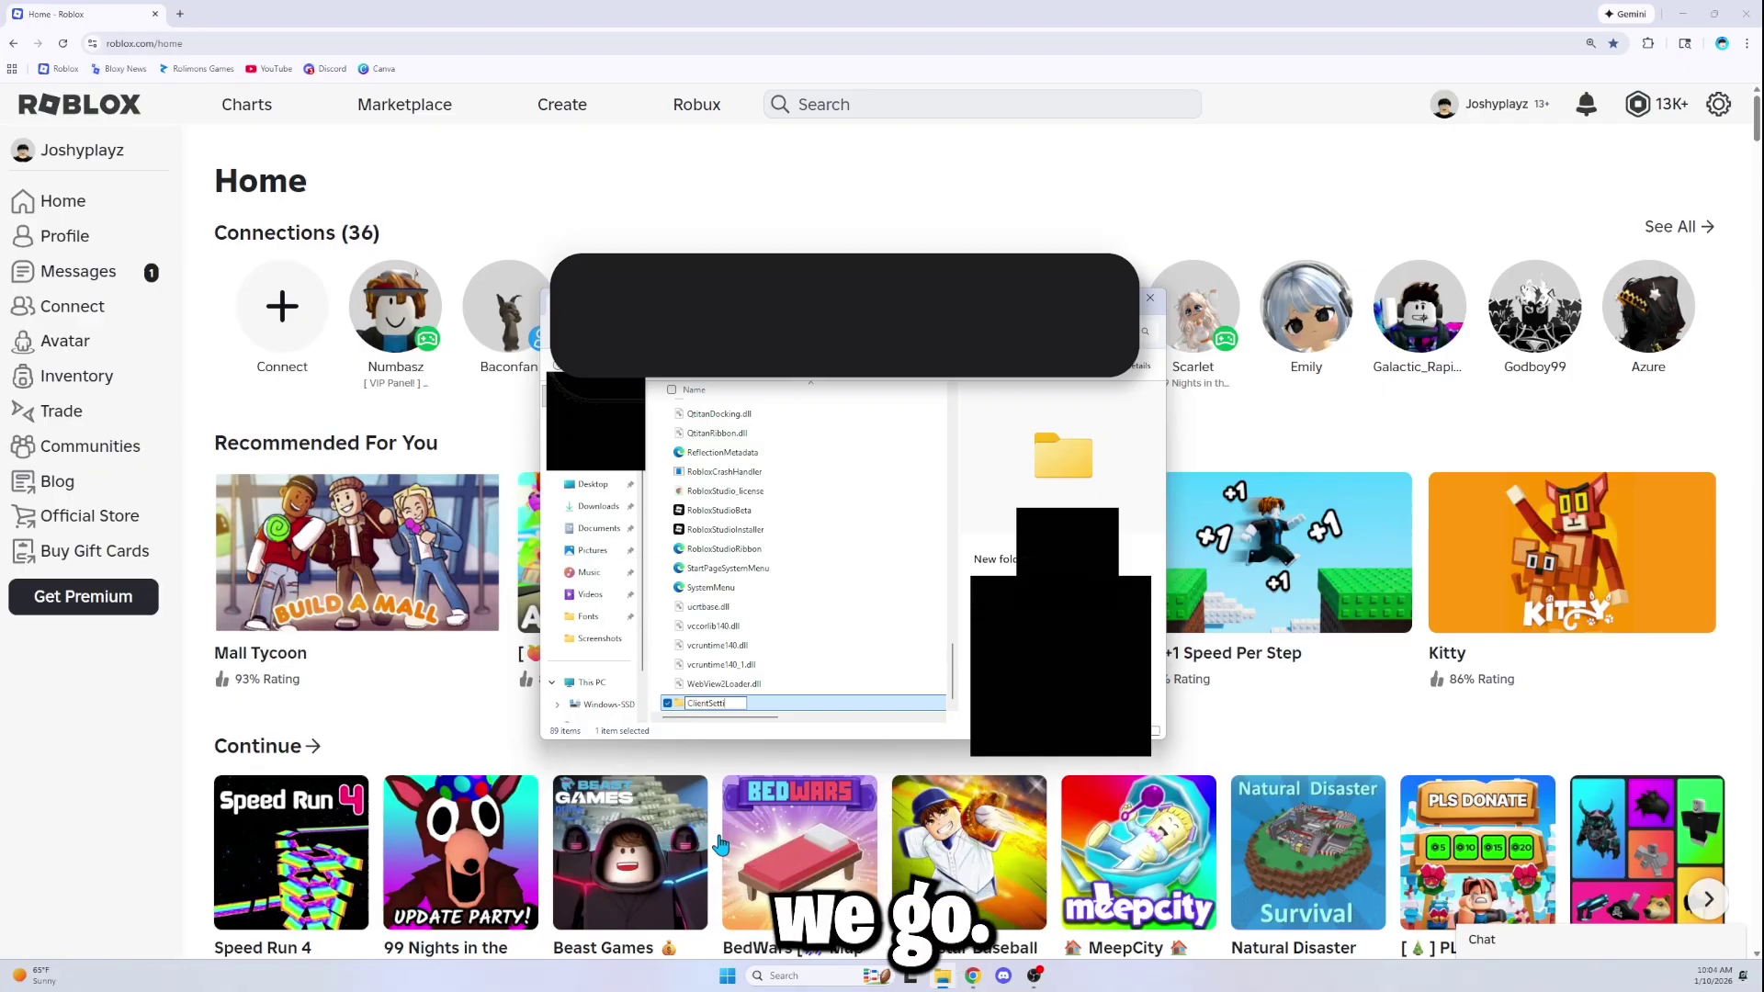
key("Return")
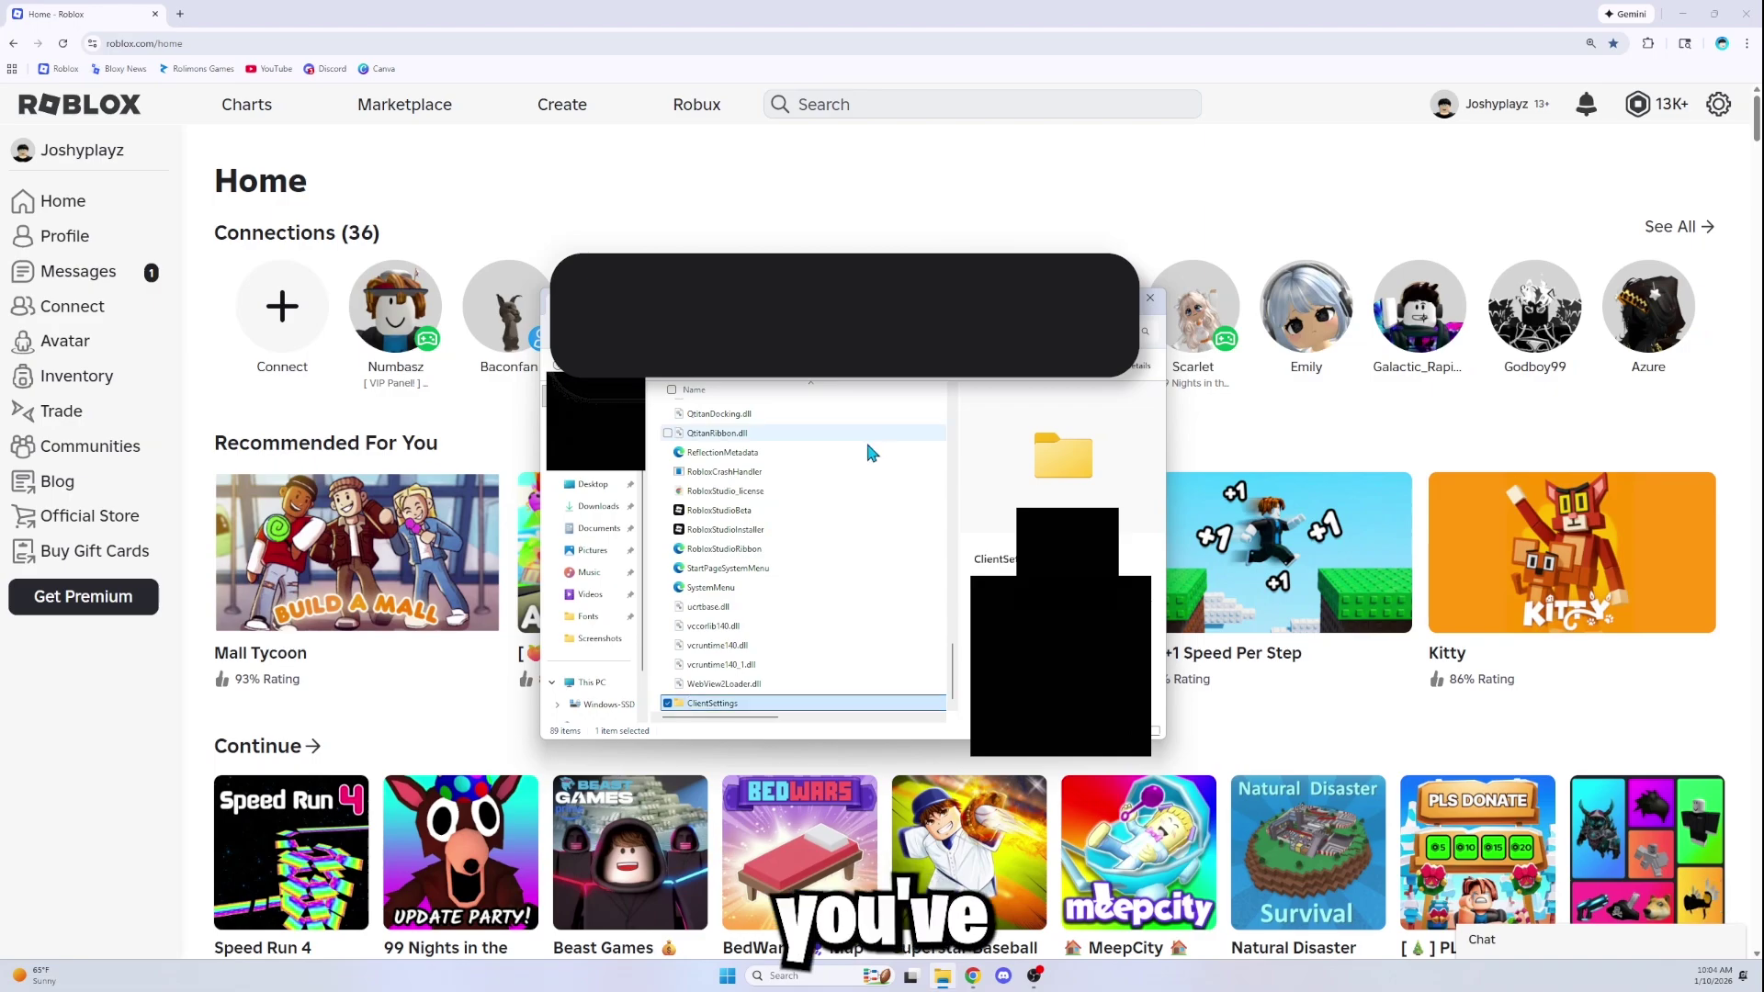
Open the ClientSettings folder and create a new text document in it, keeping the default name.
double_click(698, 704)
right_click(721, 454)
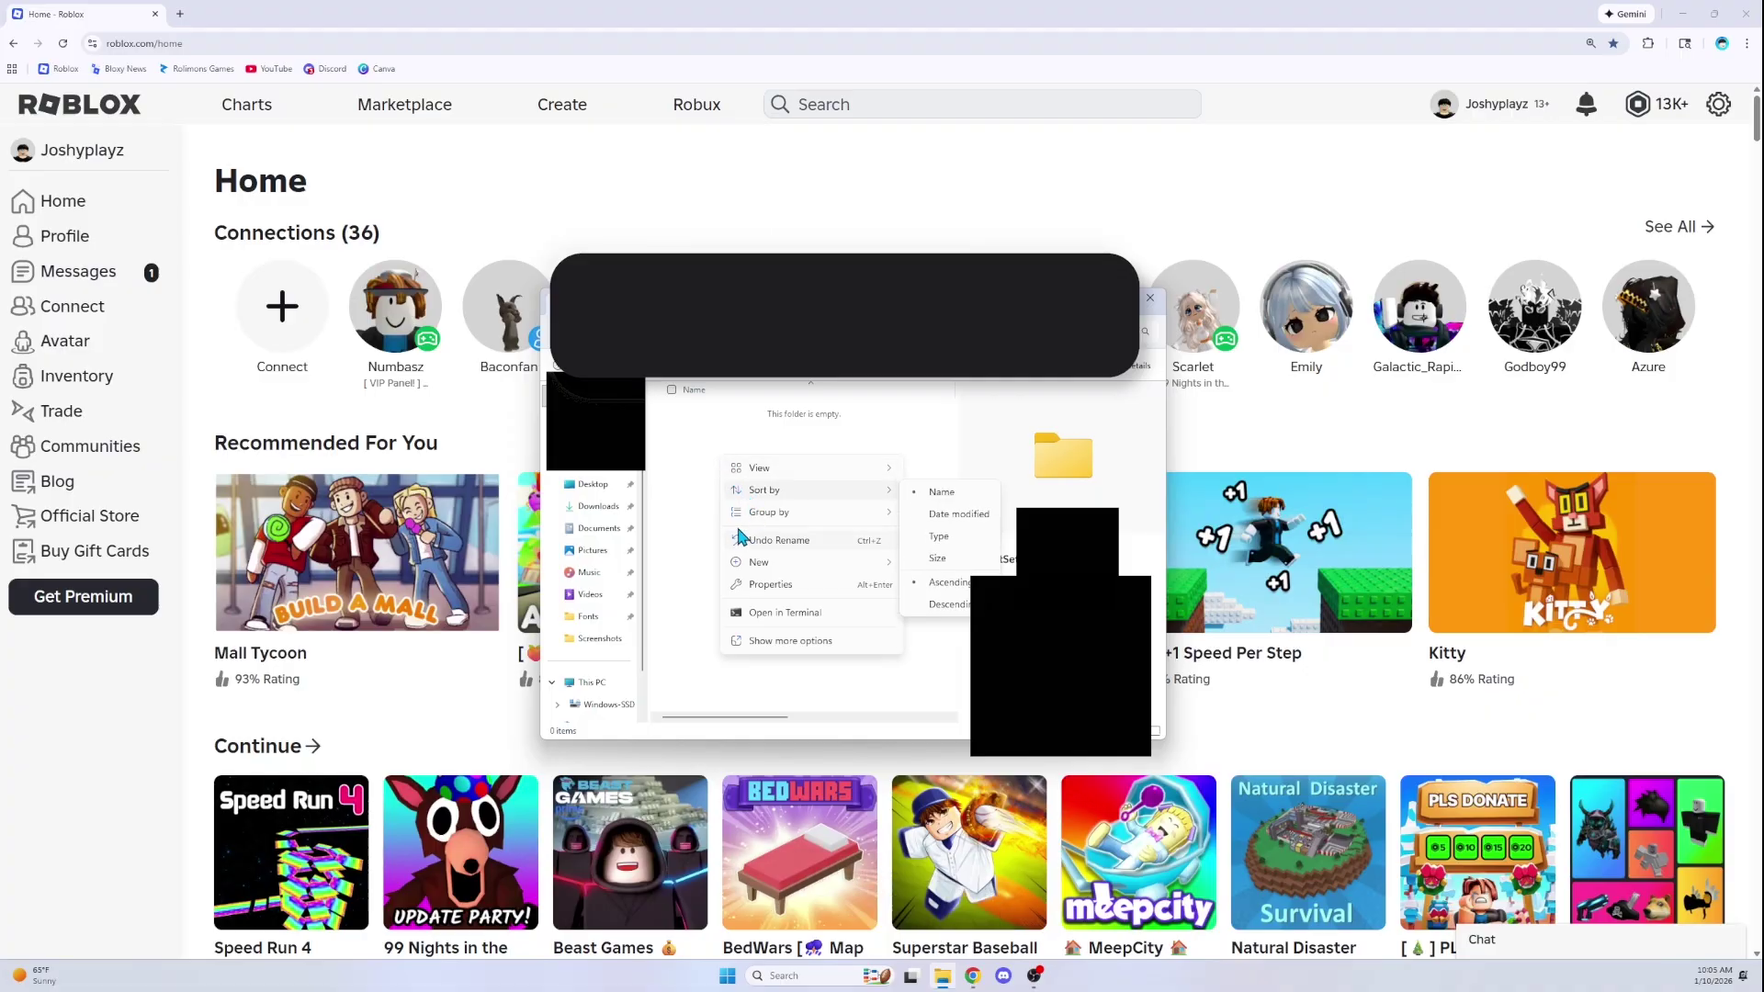
left_click(759, 561)
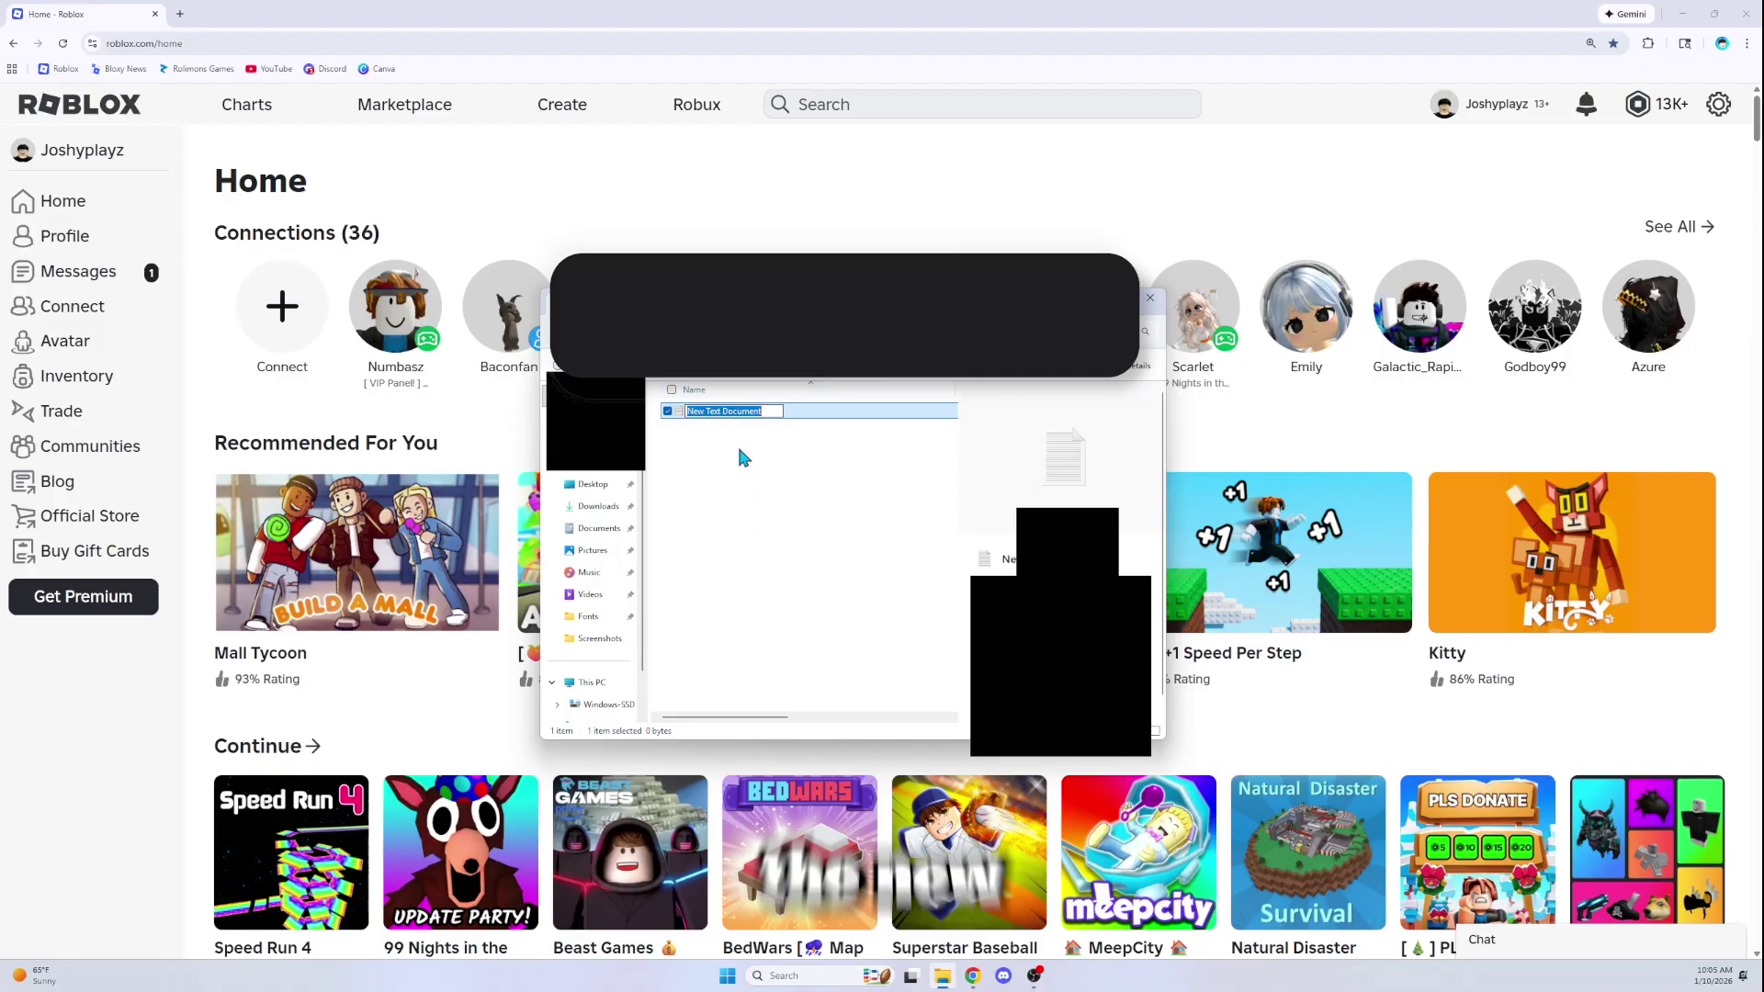
left_click(713, 465)
right_click(715, 471)
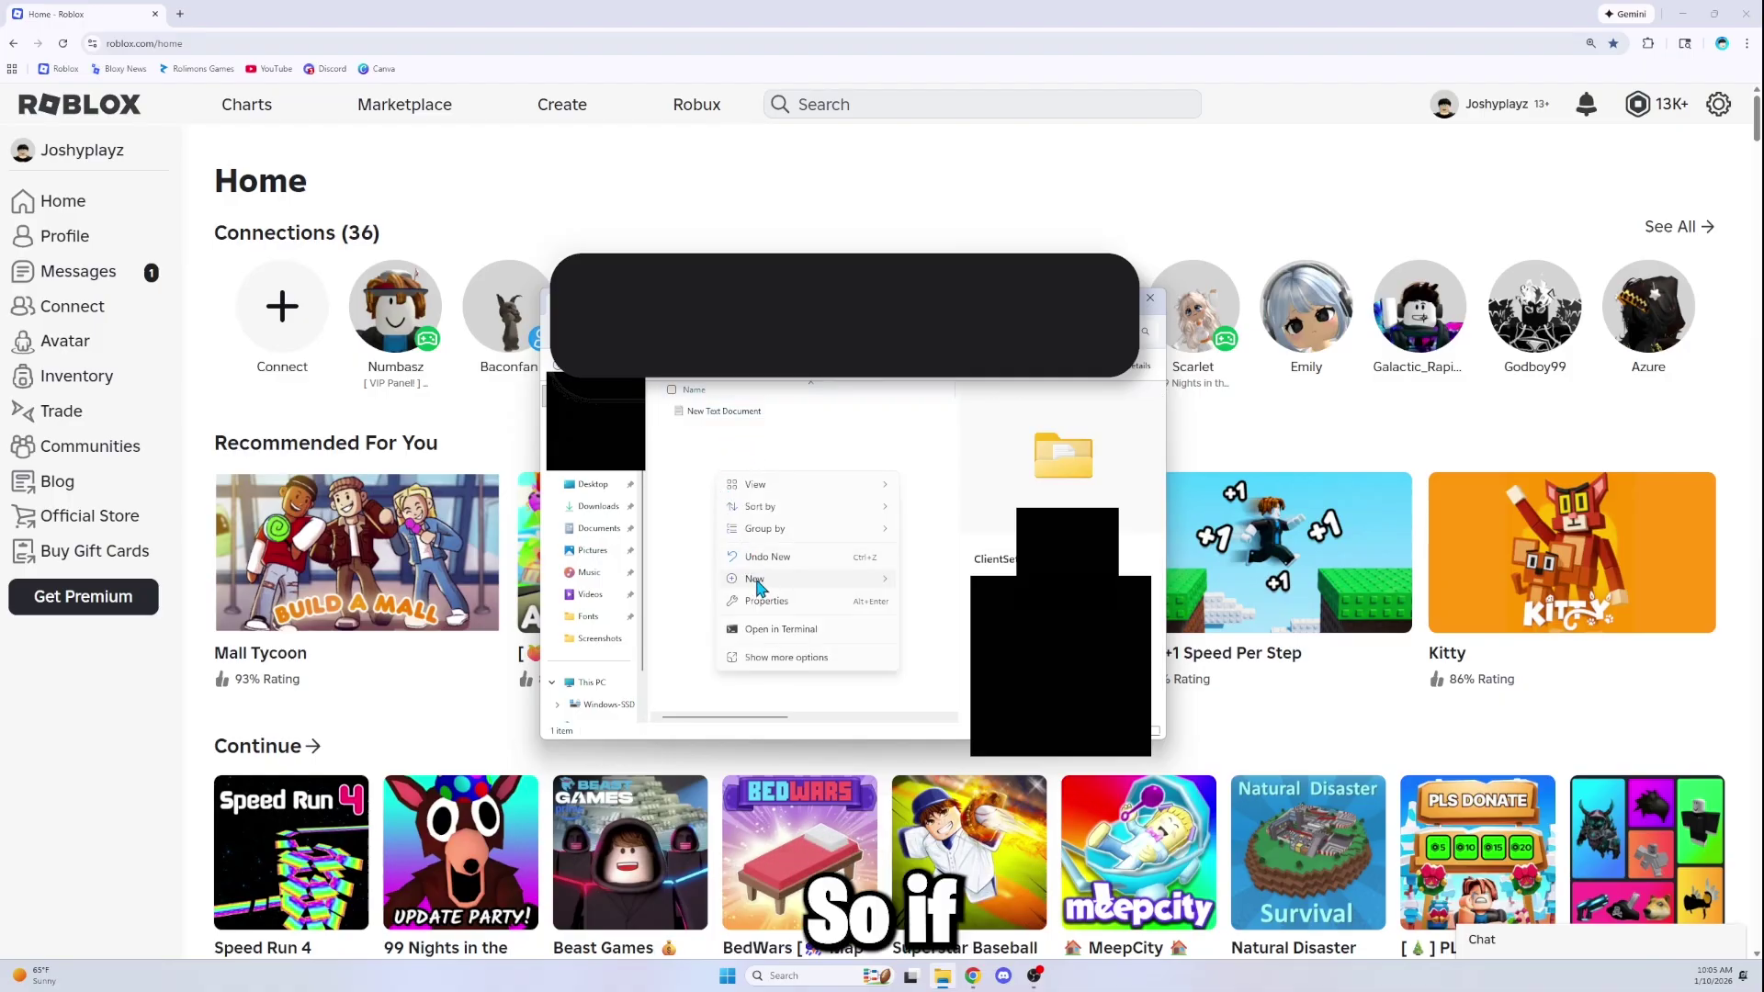
mouse_move(757, 582)
left_click(868, 420)
Open the text document in Notepad, enter { "FFlagEnableRibbonPlugin3": "false" } in a blank tab and save it as ClientAppSettings.json in the ClientSettings folder.
double_click(734, 415)
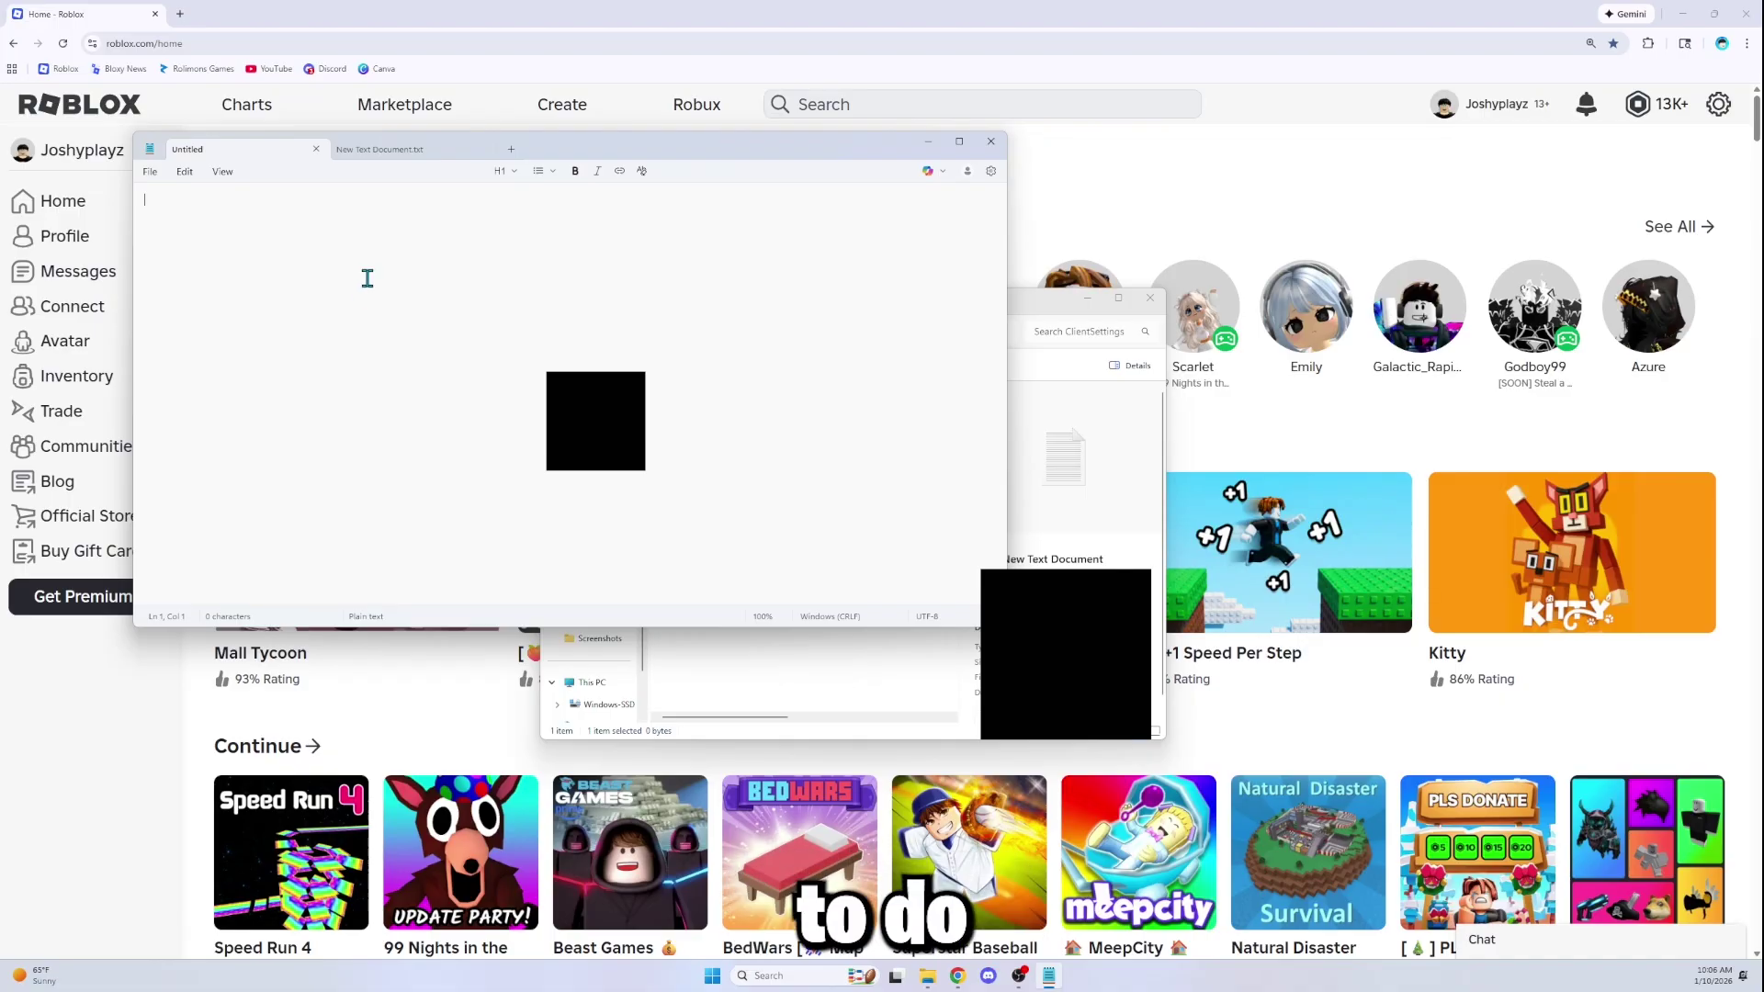
type("{ \"FFlagEnableRibbonPlugin3\": \"false\" }")
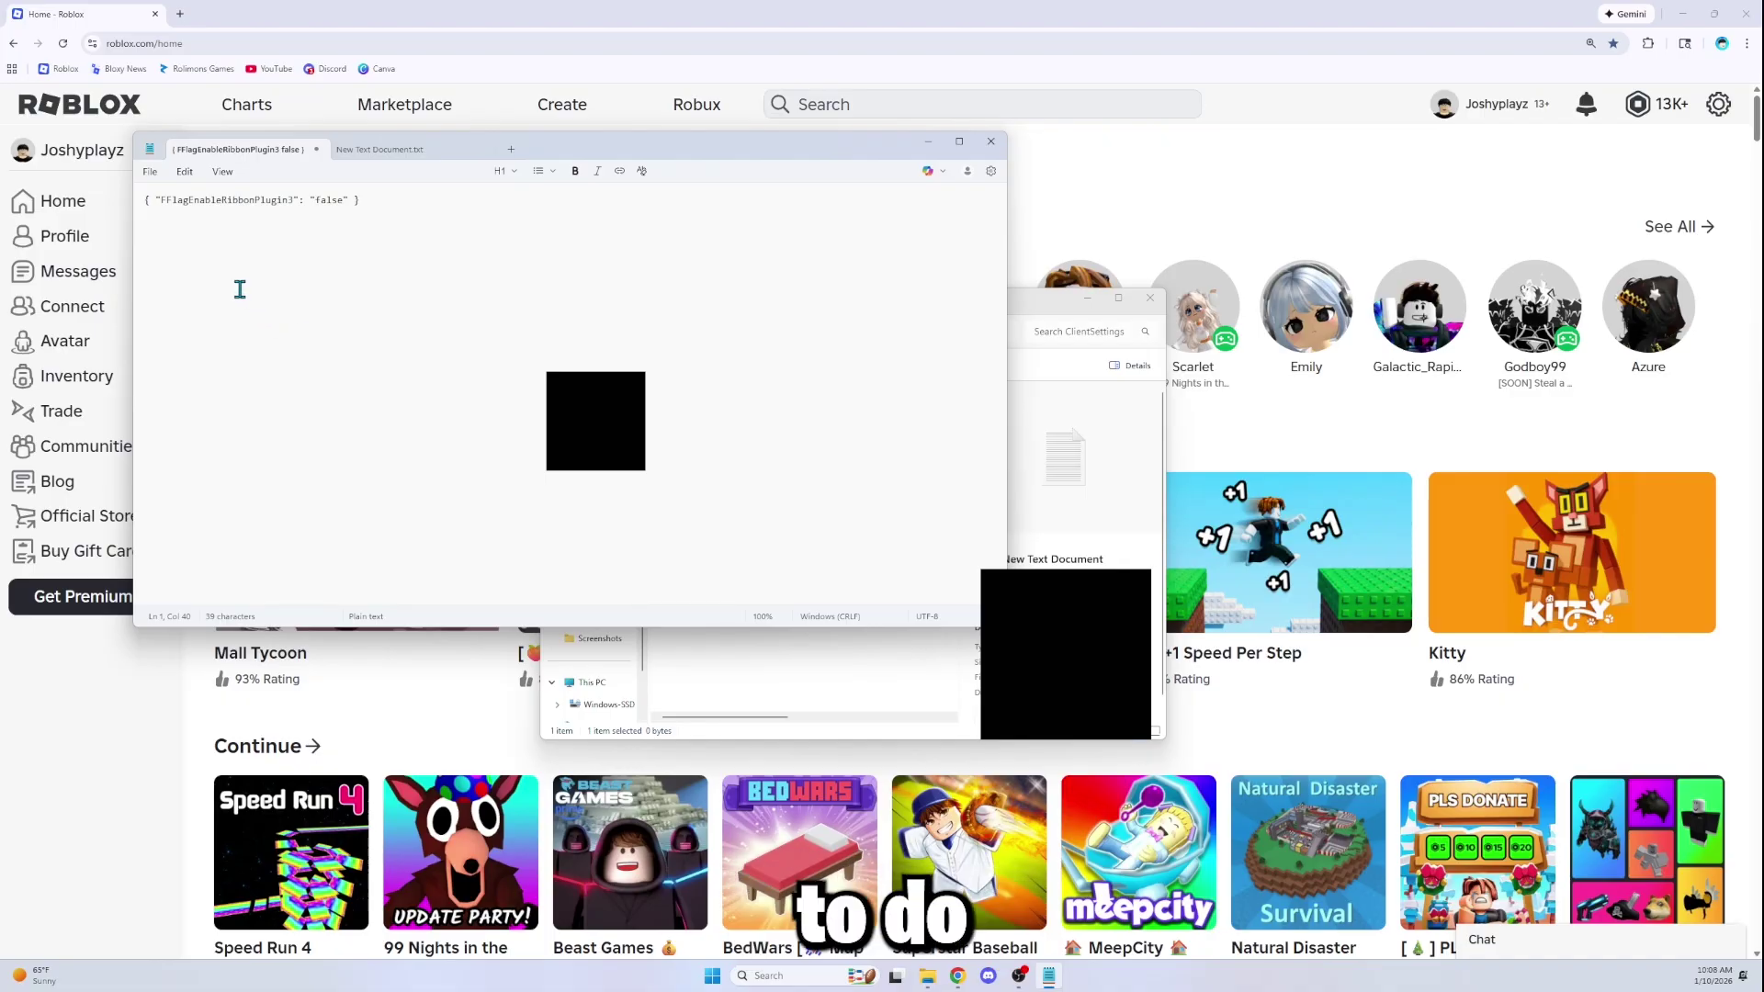
left_click(149, 172)
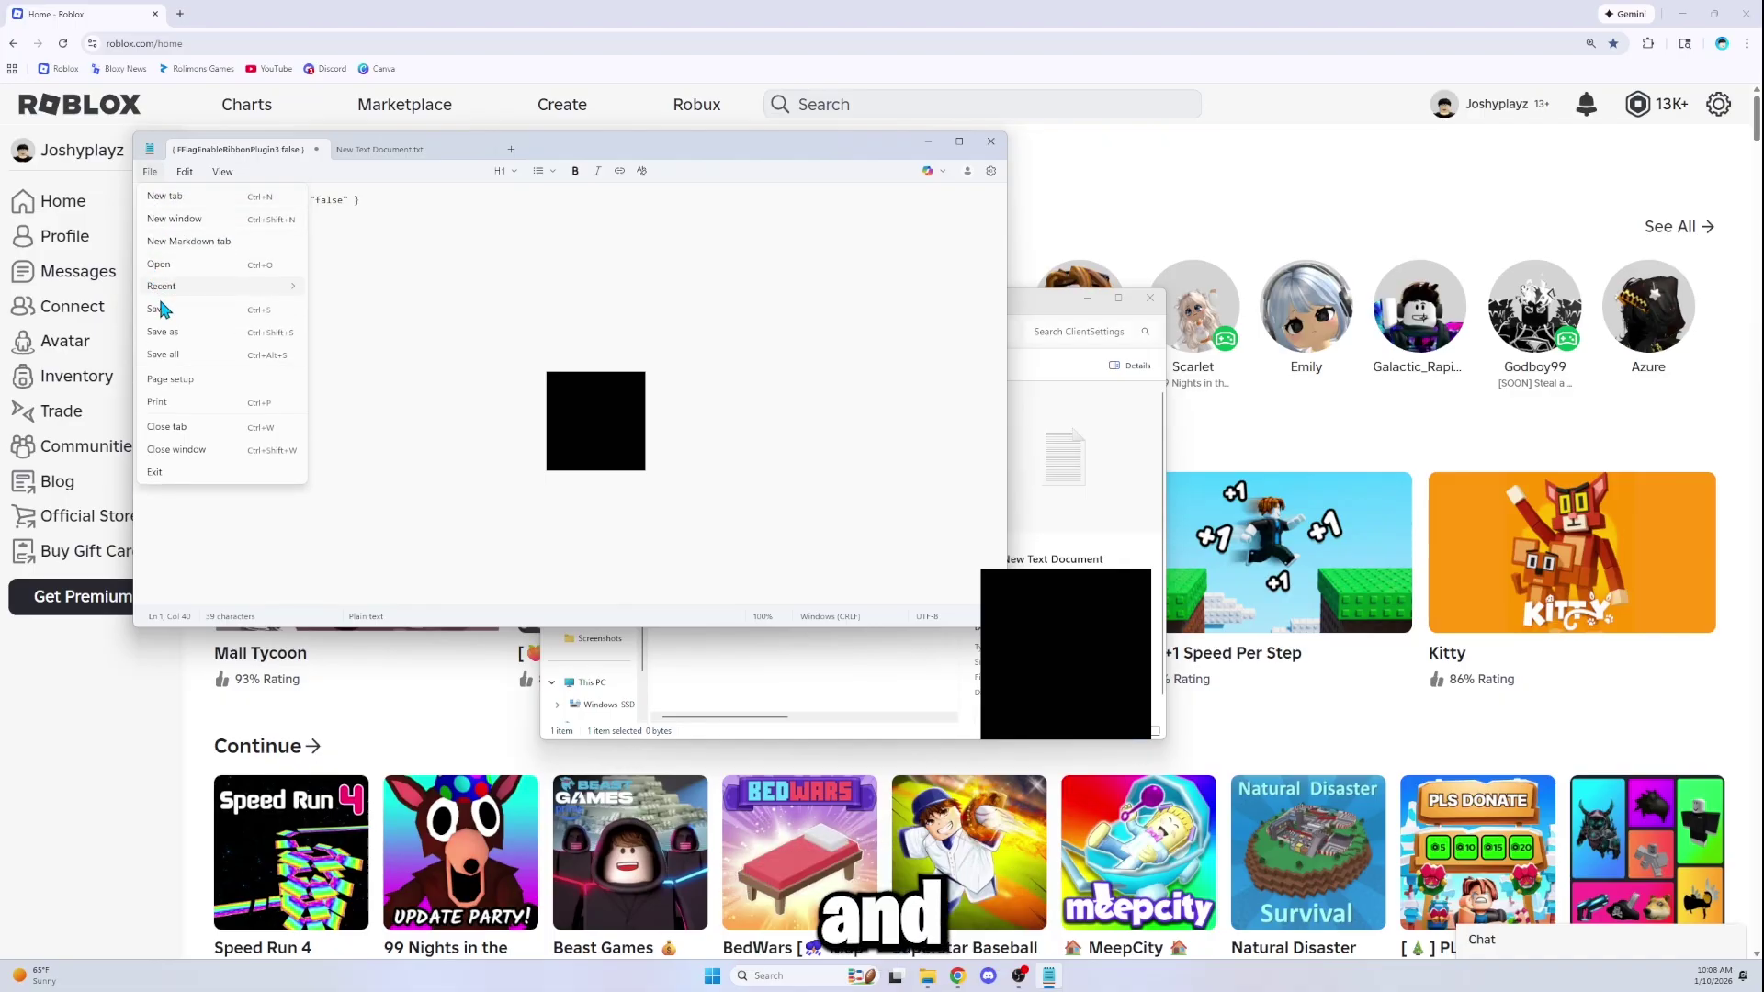
left_click(164, 336)
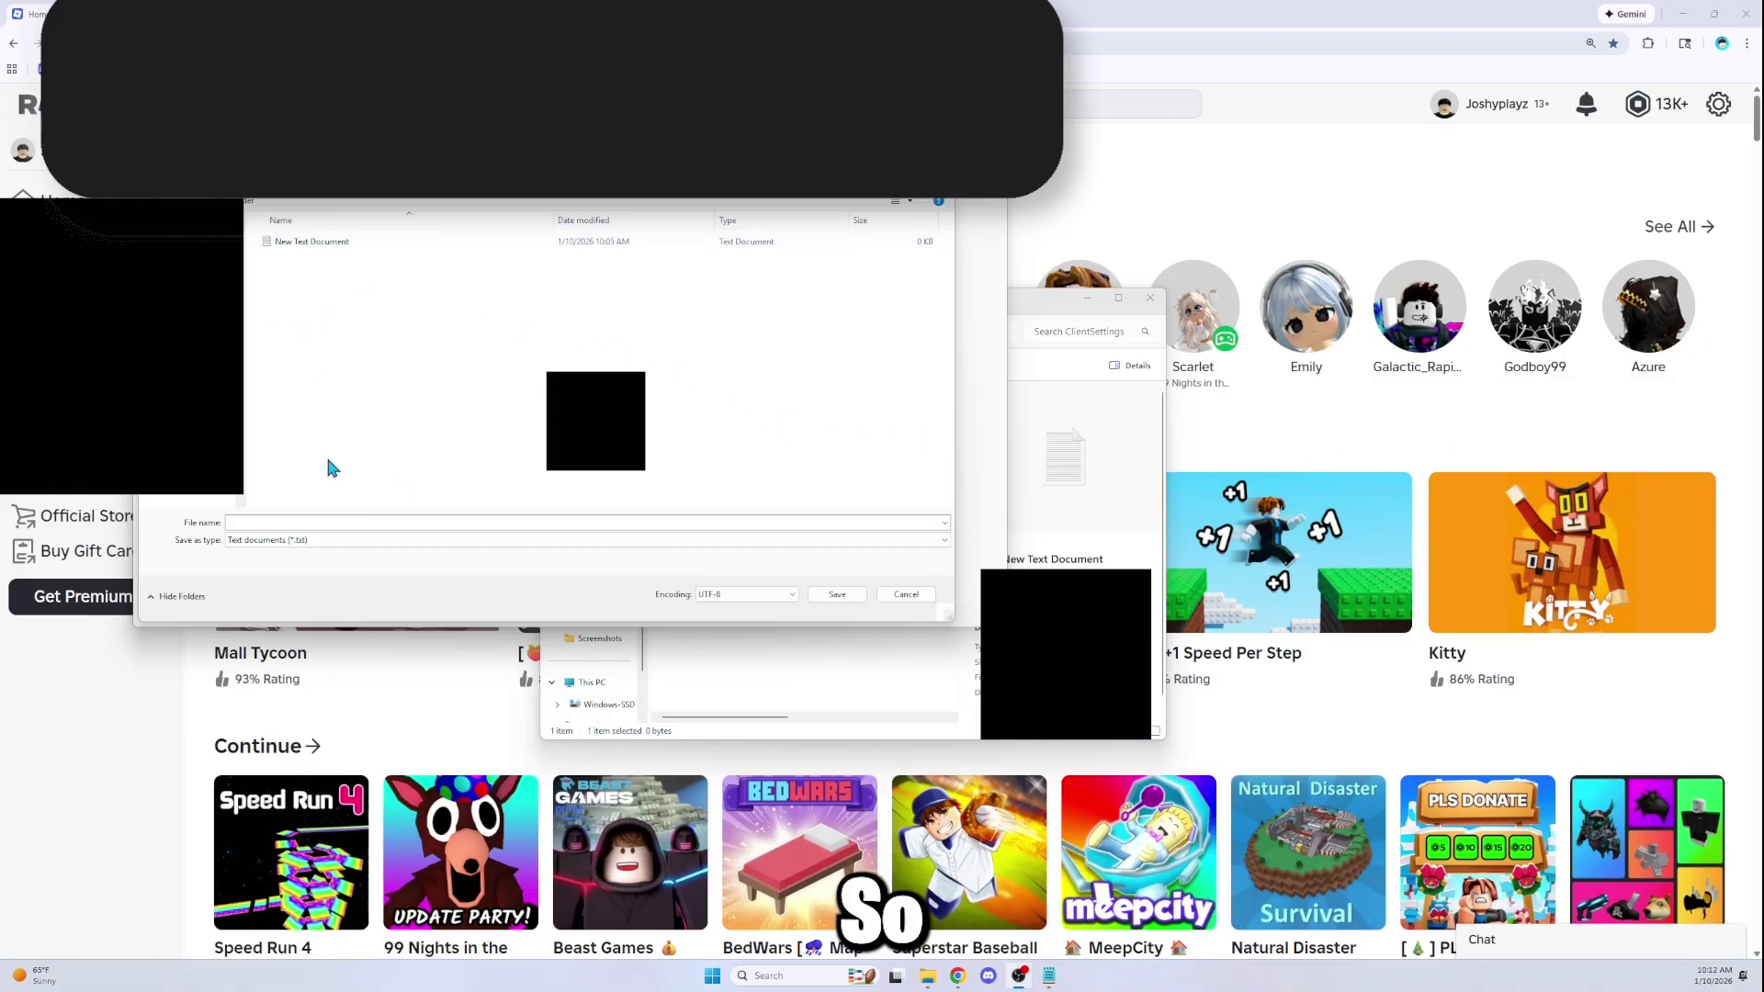
type("ClientAppSettings.json")
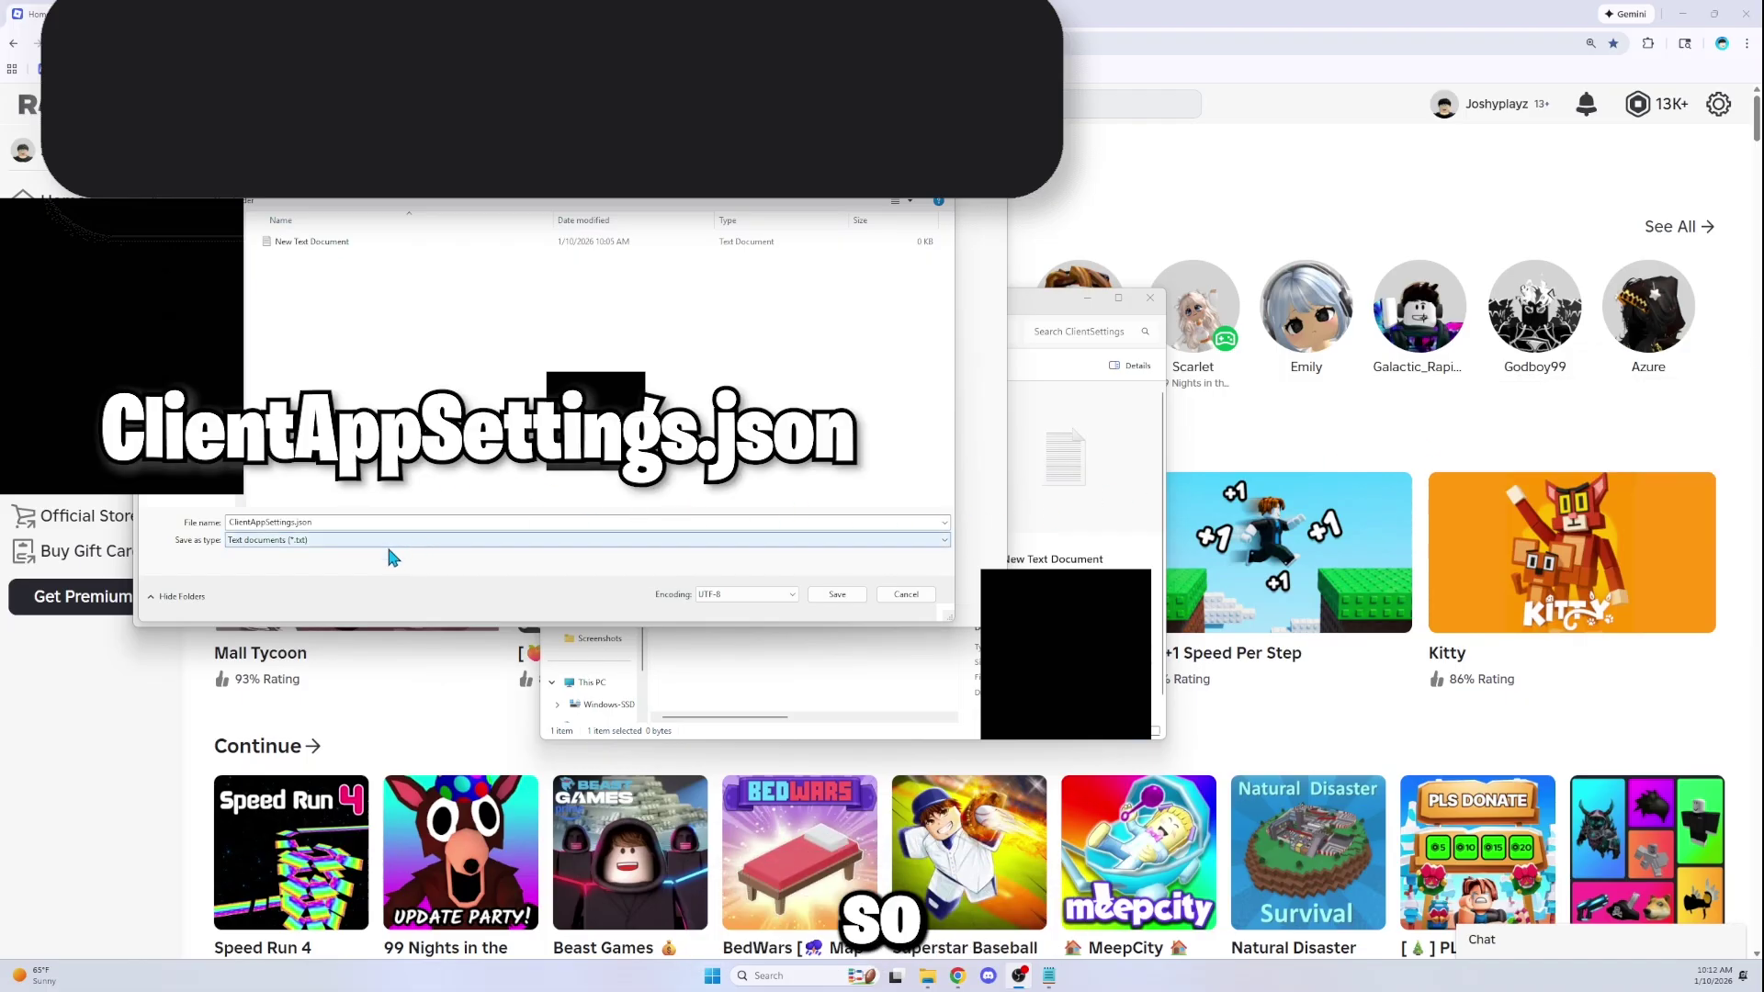
left_click(837, 595)
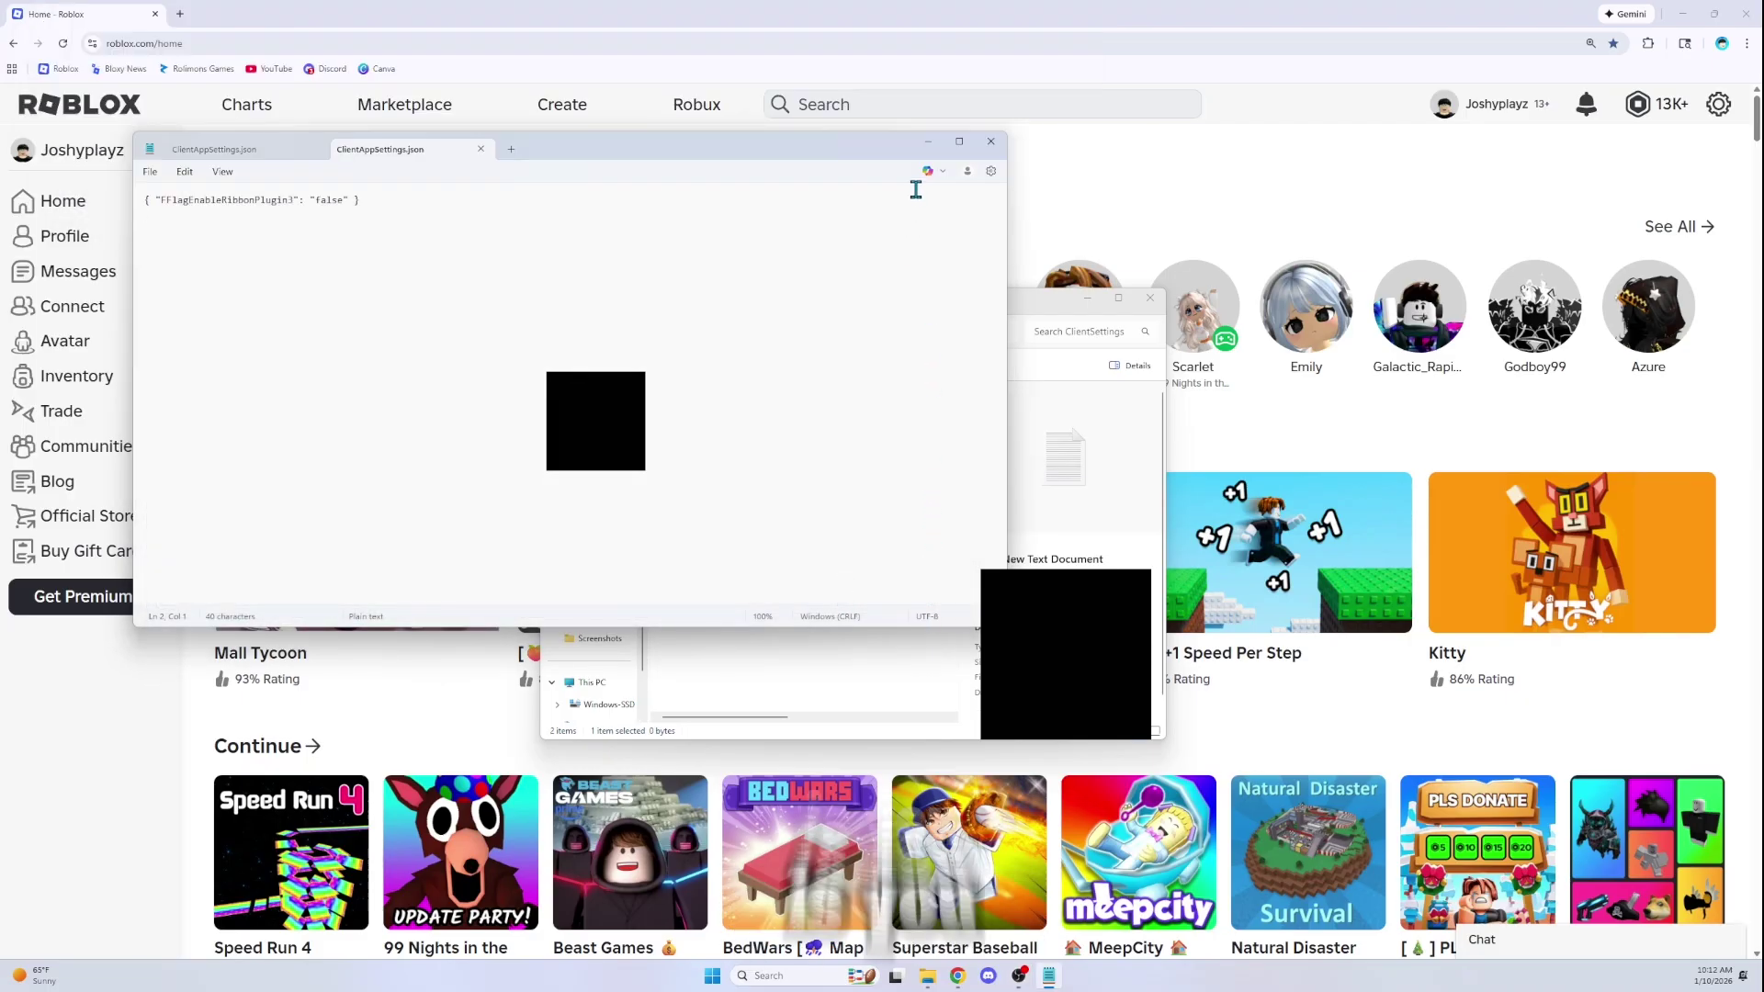
Minimize Notepad, delete New Text Document from the ClientSettings folder and return to the browser.
left_click(929, 143)
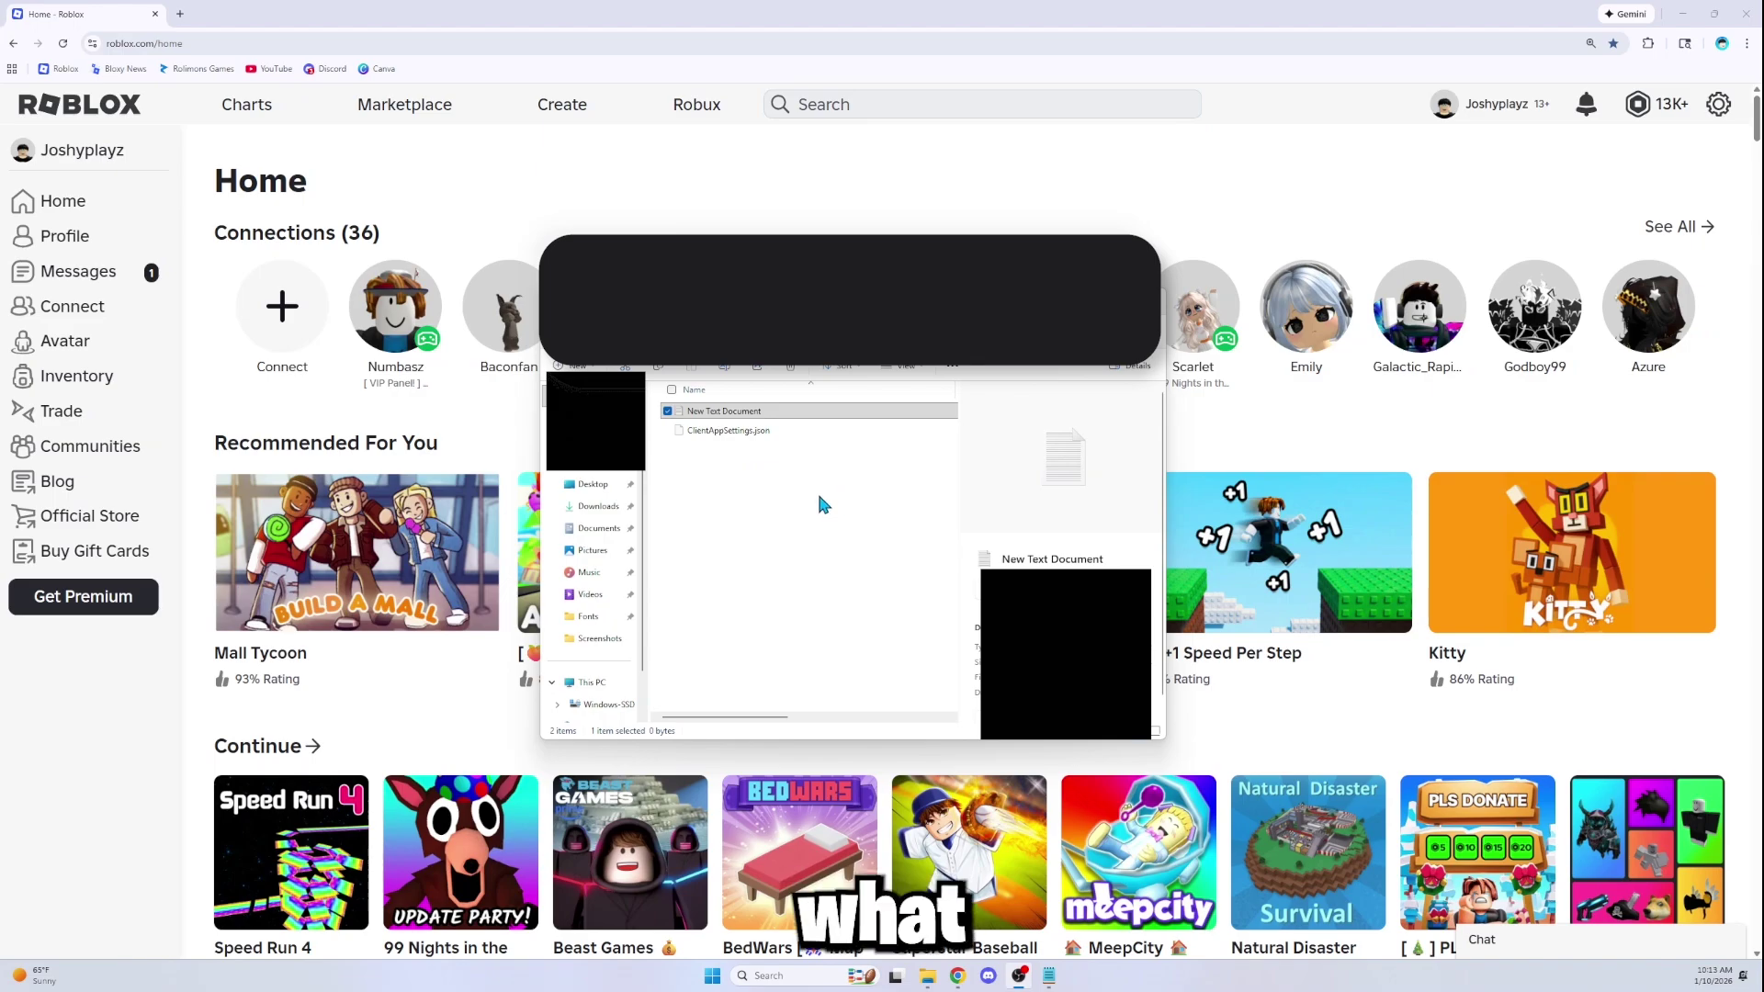
key("Delete")
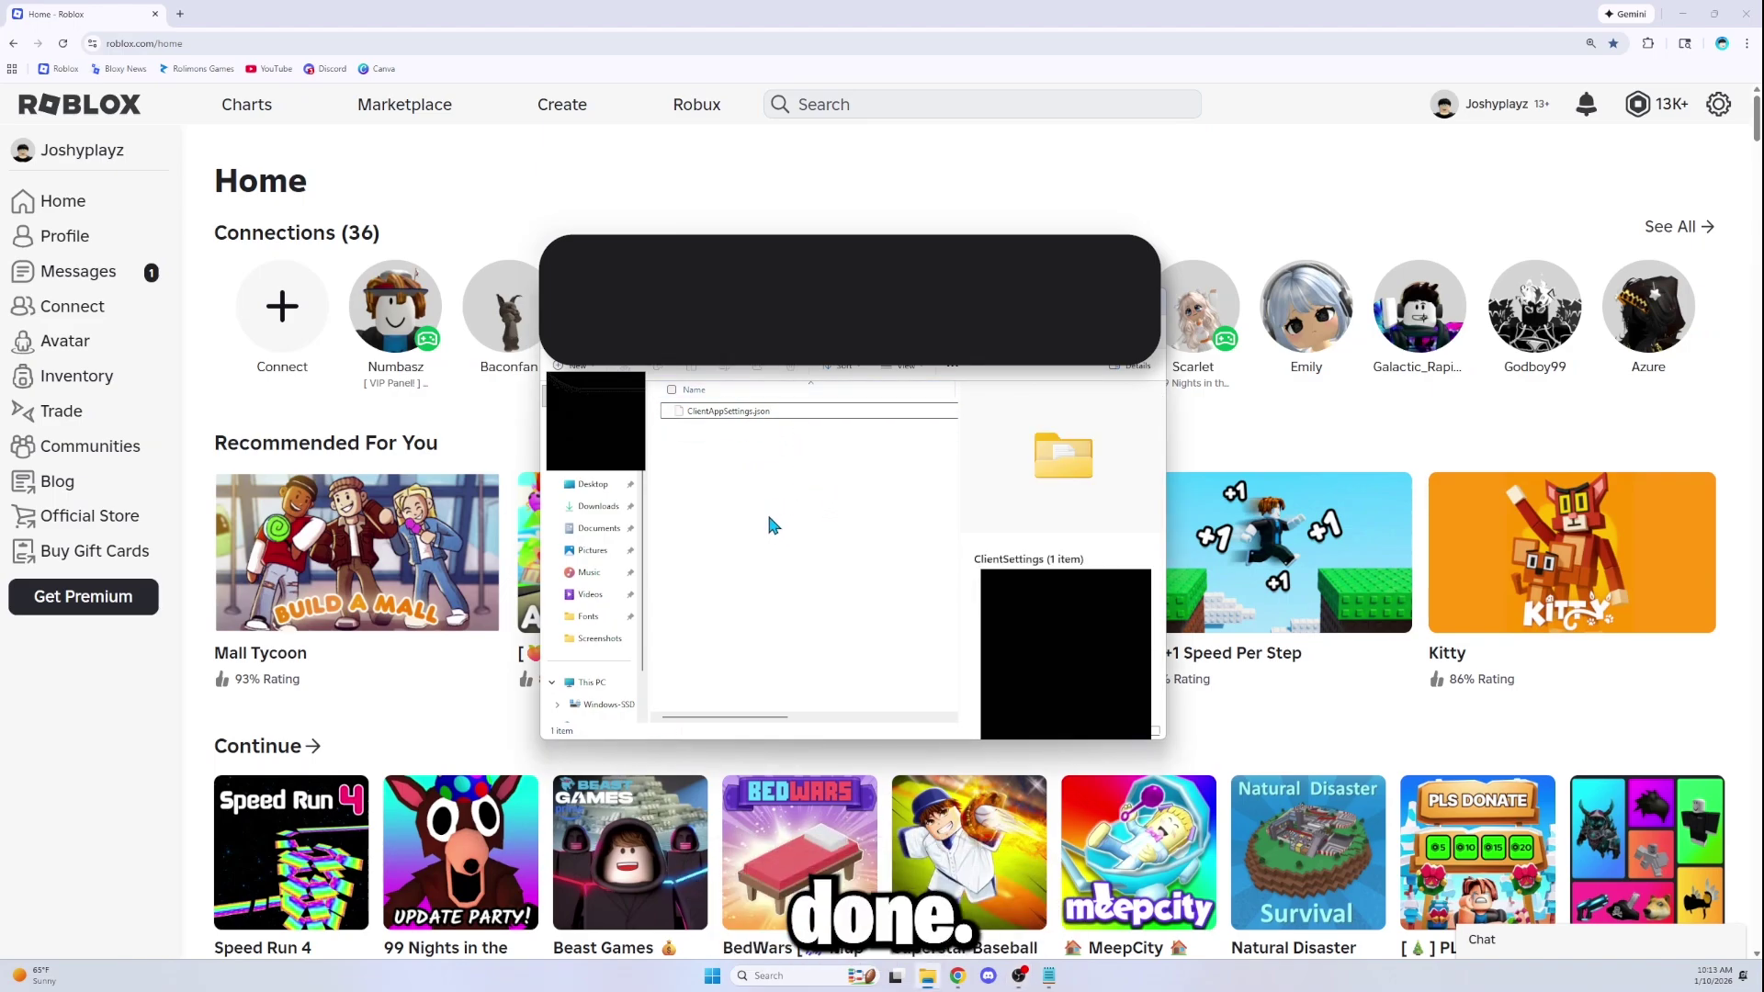
left_click(960, 222)
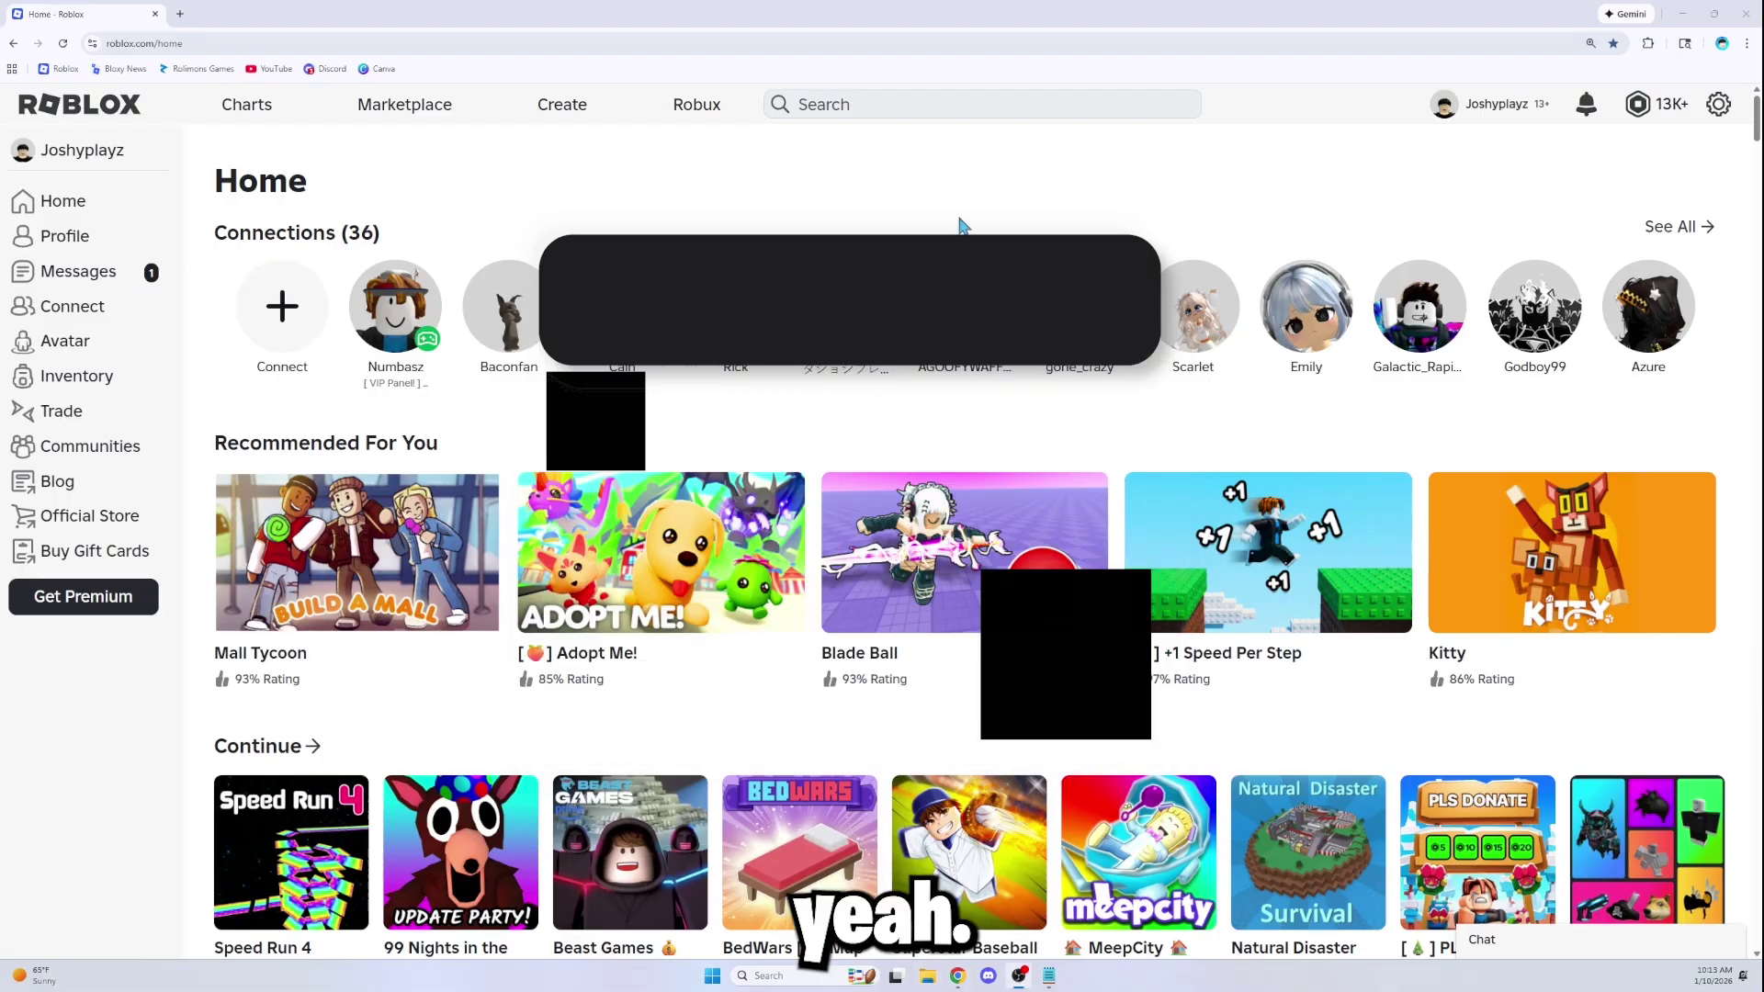